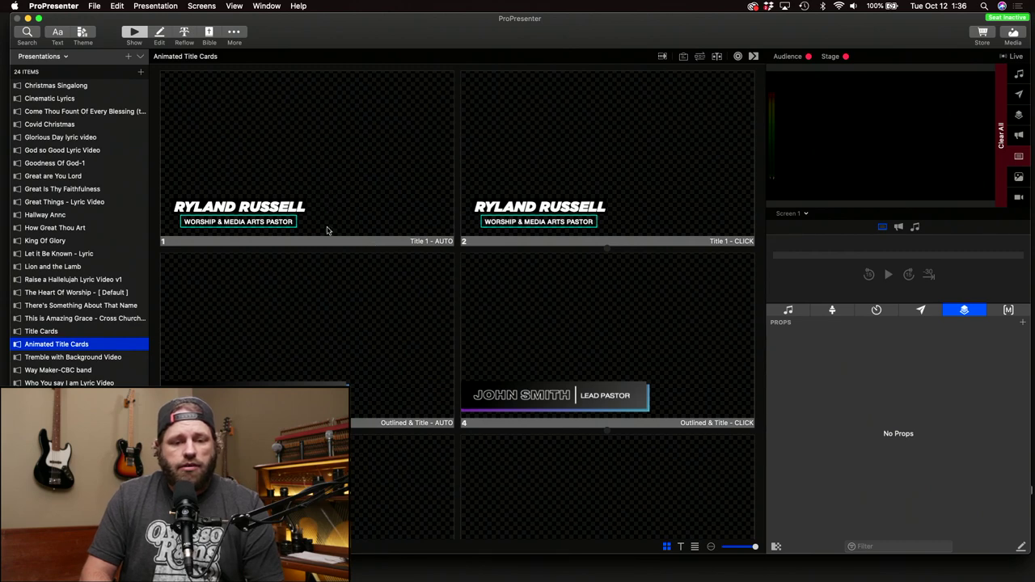
Look through the title card slides of the Animated Title Cards presentation and return to its first slide
{"action": "scroll", "coordinate": [323, 267], "scroll_direction": "down", "scroll_amount": 10}
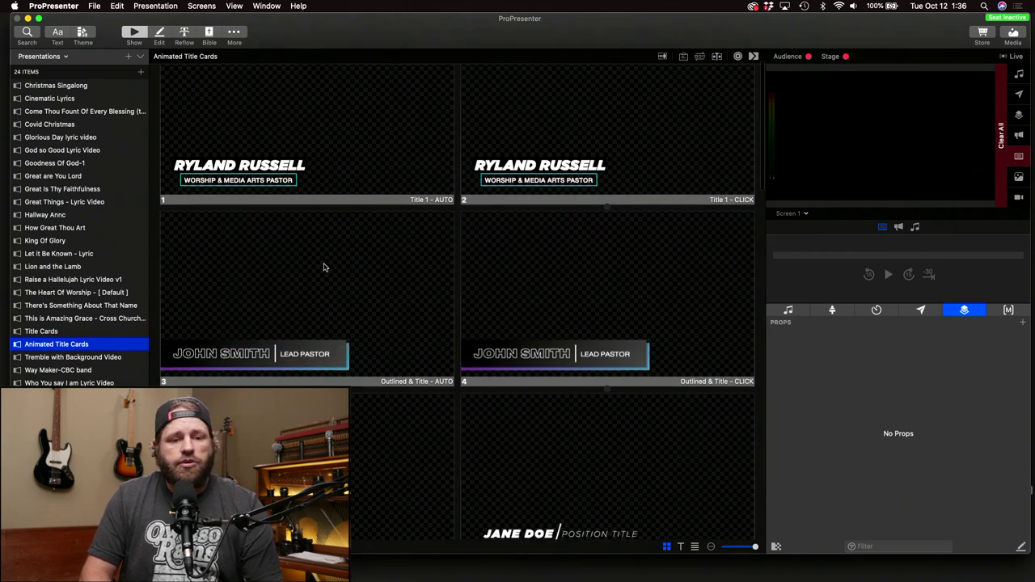
{"action": "scroll", "coordinate": [414, 258], "scroll_direction": "down", "scroll_amount": 20}
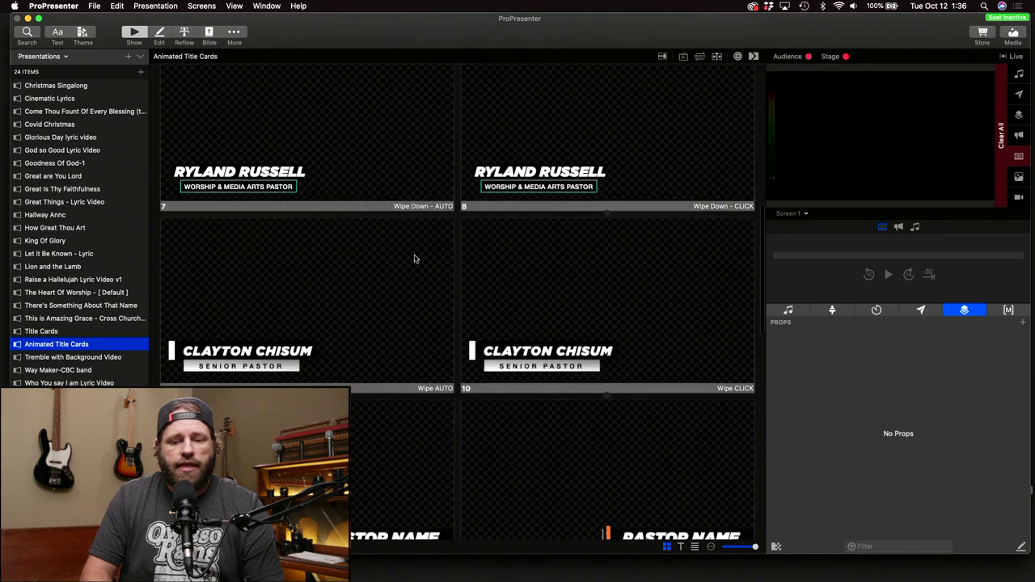
{"action": "scroll", "coordinate": [414, 259], "scroll_direction": "down", "scroll_amount": 8}
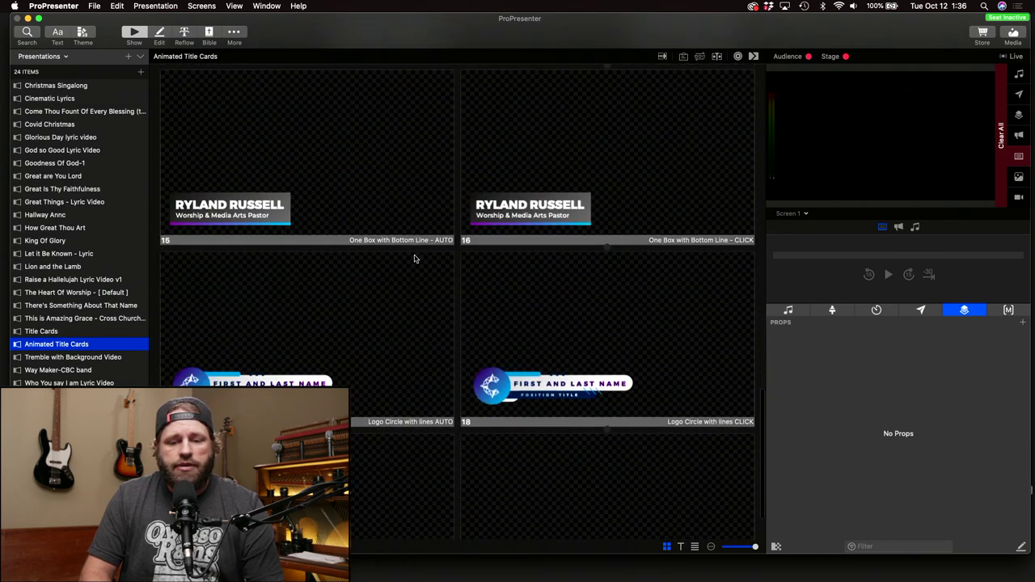
{"action": "scroll", "coordinate": [414, 259], "scroll_direction": "up", "scroll_amount": 15}
{"action": "scroll", "coordinate": [414, 259], "scroll_direction": "up", "scroll_amount": 20}
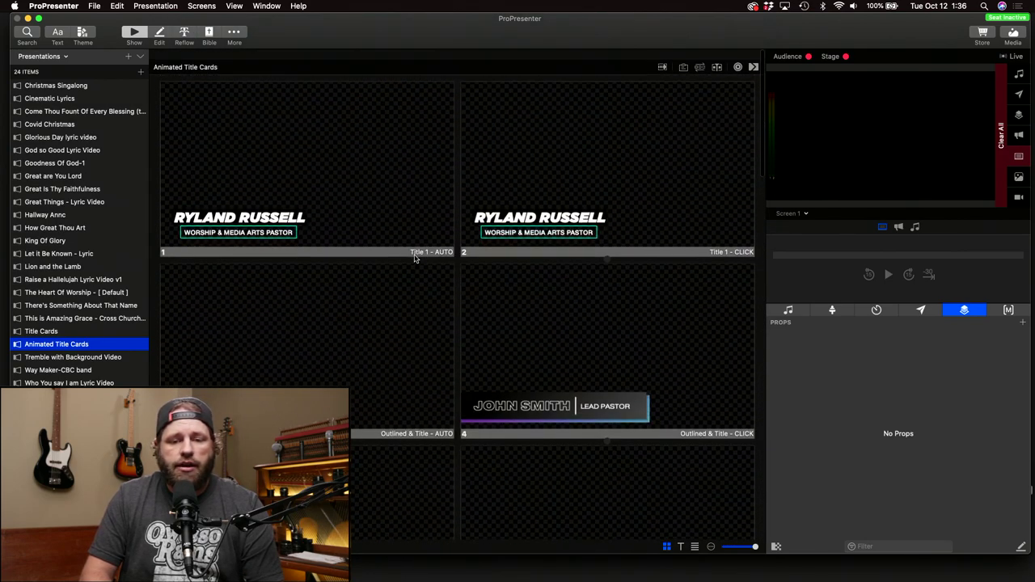
Open the Title Cards presentation and look through its slides with background photos
{"action": "left_click", "coordinate": [82, 333]}
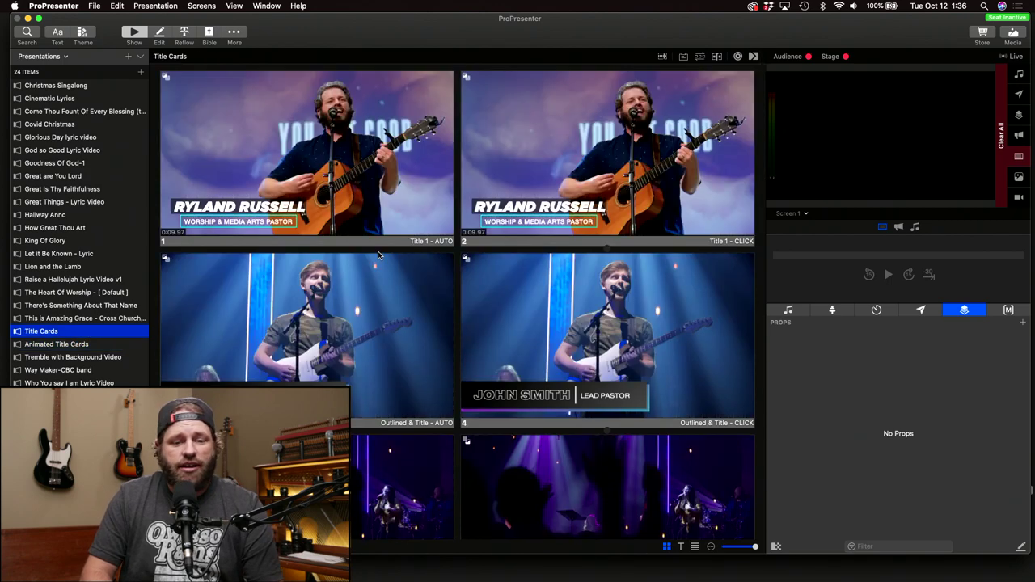
{"action": "scroll", "coordinate": [396, 185], "scroll_direction": "down", "scroll_amount": 8}
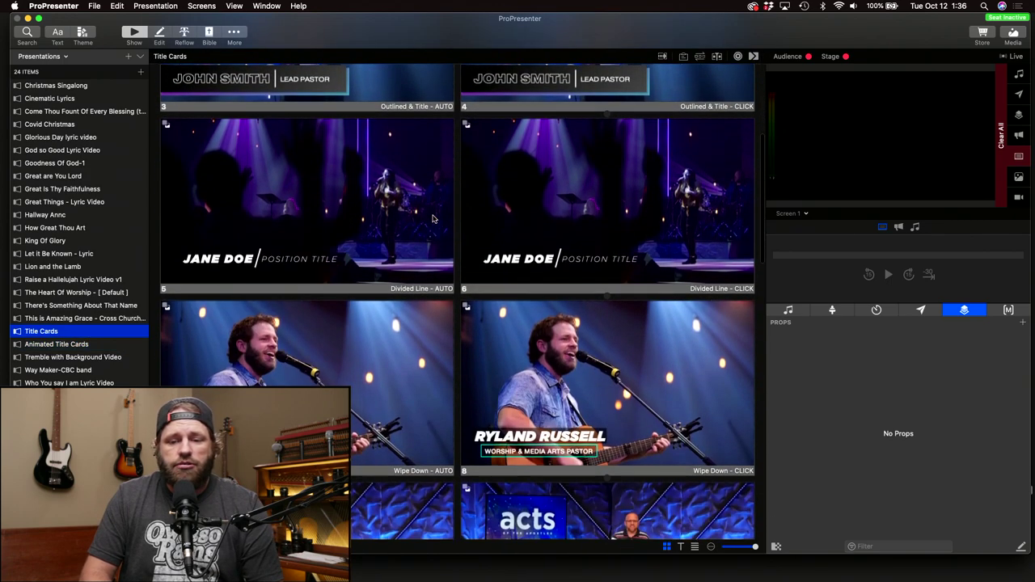
{"action": "scroll", "coordinate": [432, 219], "scroll_direction": "down", "scroll_amount": 10}
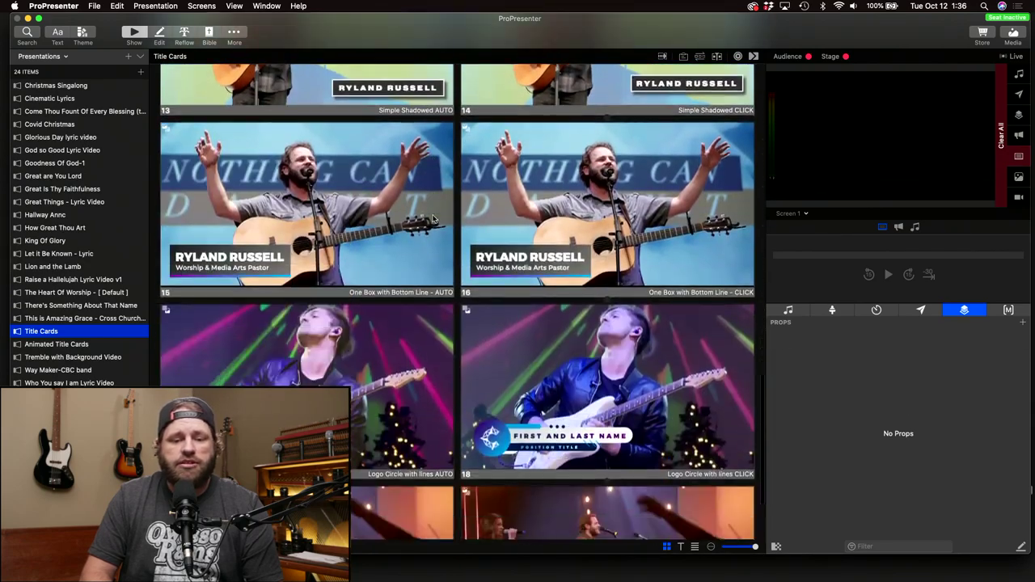
{"action": "scroll", "coordinate": [432, 218], "scroll_direction": "up", "scroll_amount": 15}
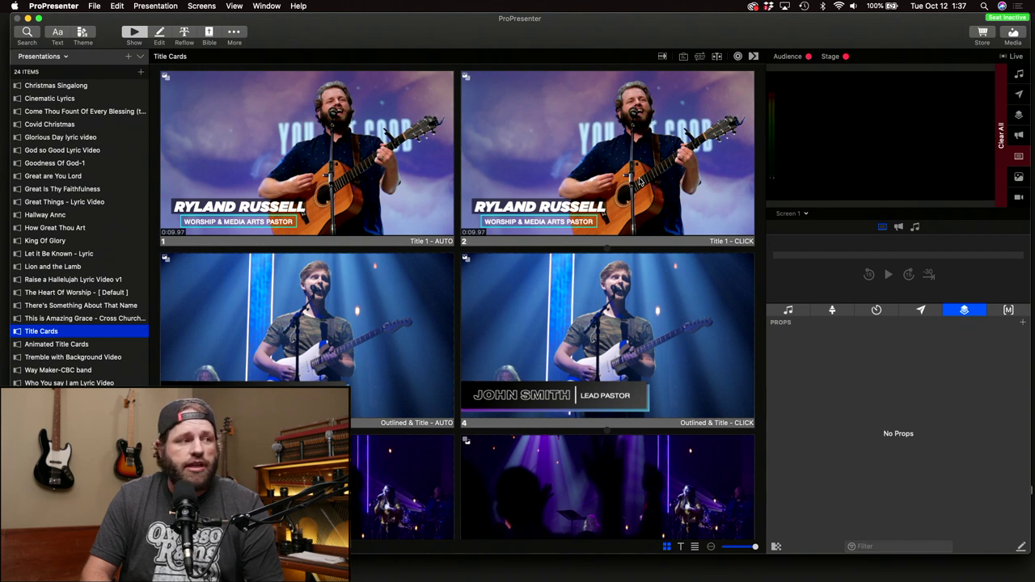
Play the Title 1 - AUTO, Title 1 - CLICK and Outlined & Title - AUTO slides on the live output
{"action": "left_click", "coordinate": [361, 172]}
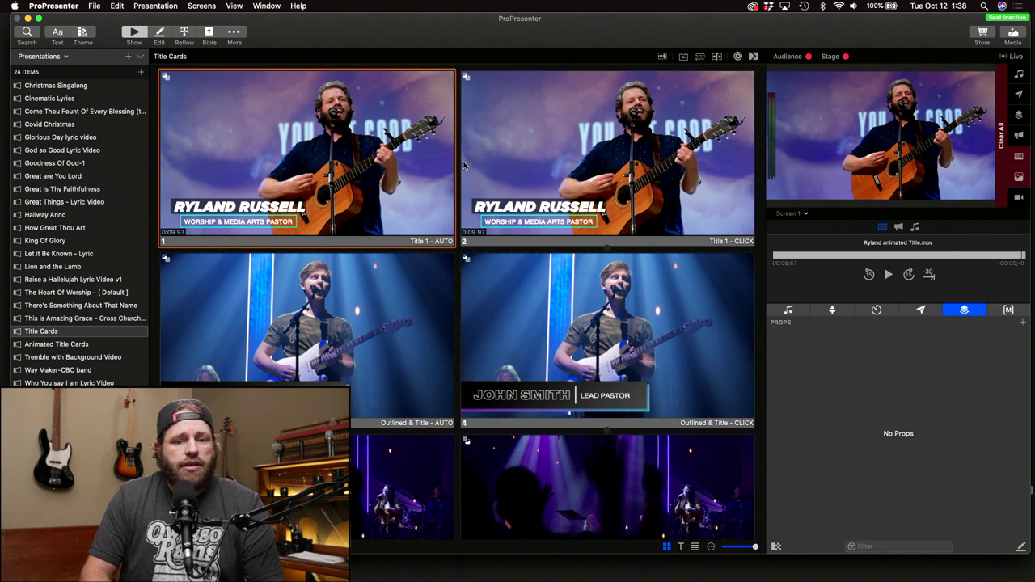
{"action": "left_click", "coordinate": [566, 169]}
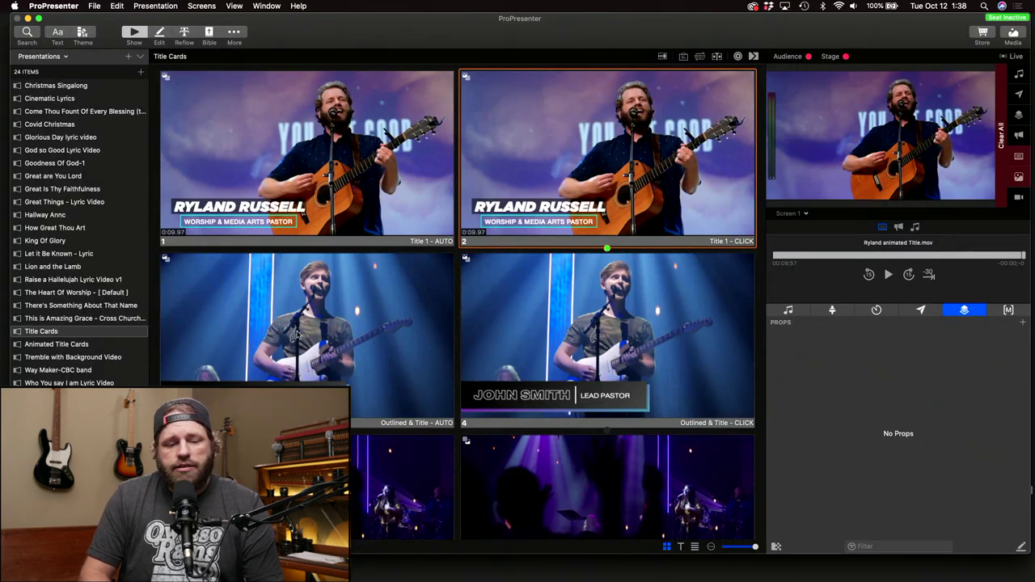
{"action": "scroll", "coordinate": [295, 336], "scroll_direction": "down", "scroll_amount": 3}
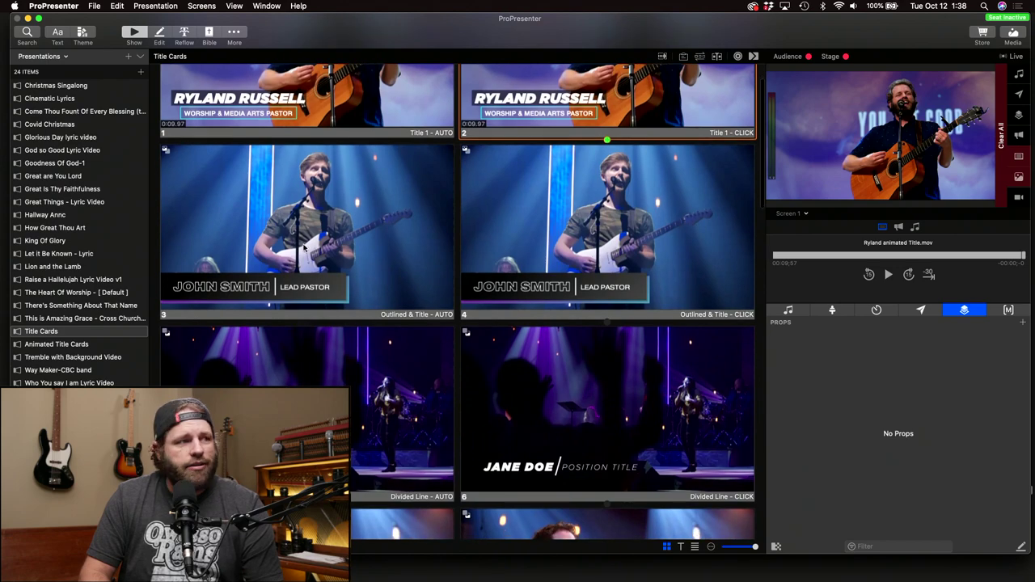
{"action": "scroll", "coordinate": [305, 249], "scroll_direction": "down", "scroll_amount": 1}
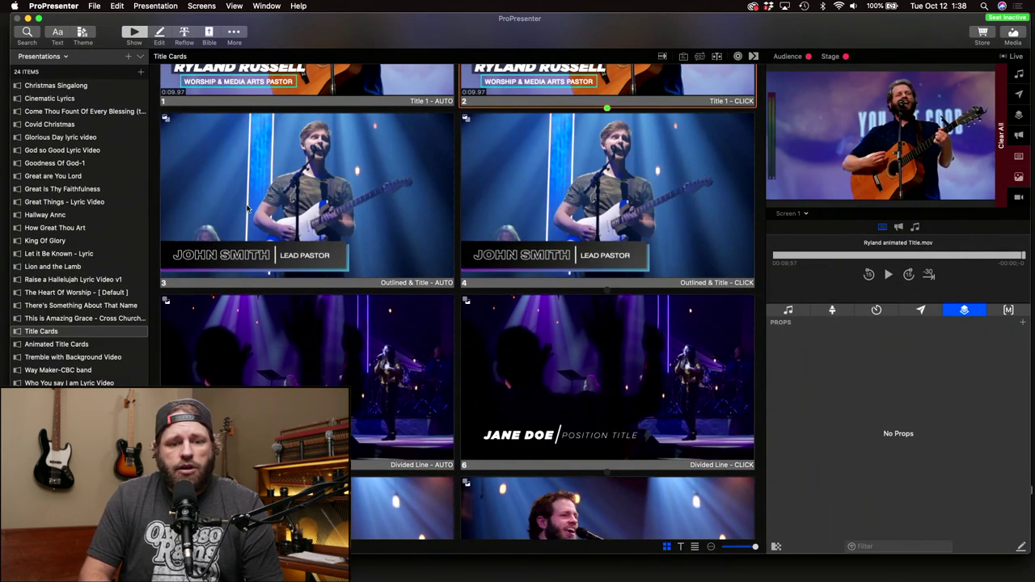
{"action": "left_click", "coordinate": [396, 200]}
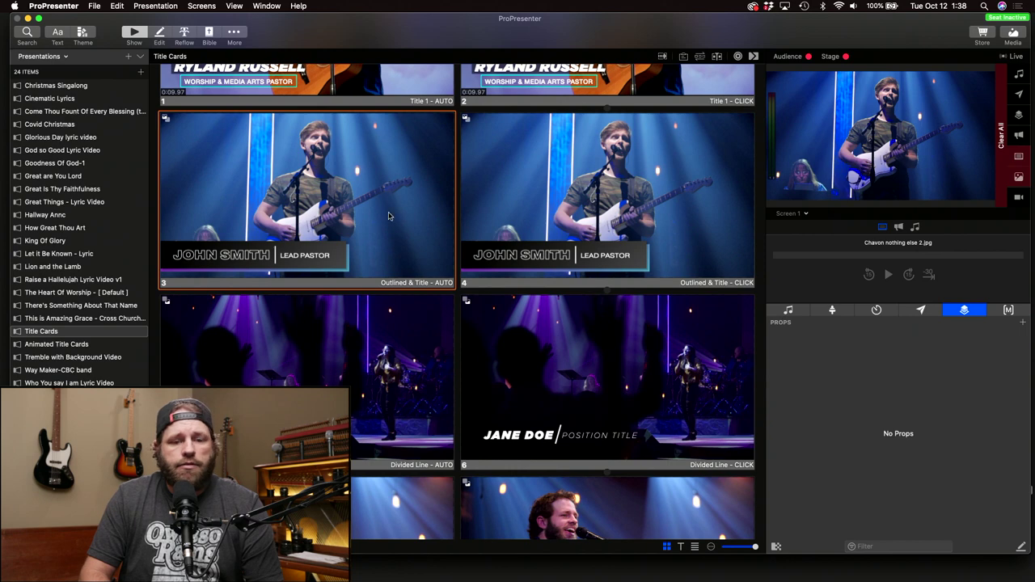
Play the Divided Line - CLICK and Wipe Down - CLICK slides live, triggering the Wipe Down title's build-out
{"action": "scroll", "coordinate": [391, 207], "scroll_direction": "down", "scroll_amount": 3}
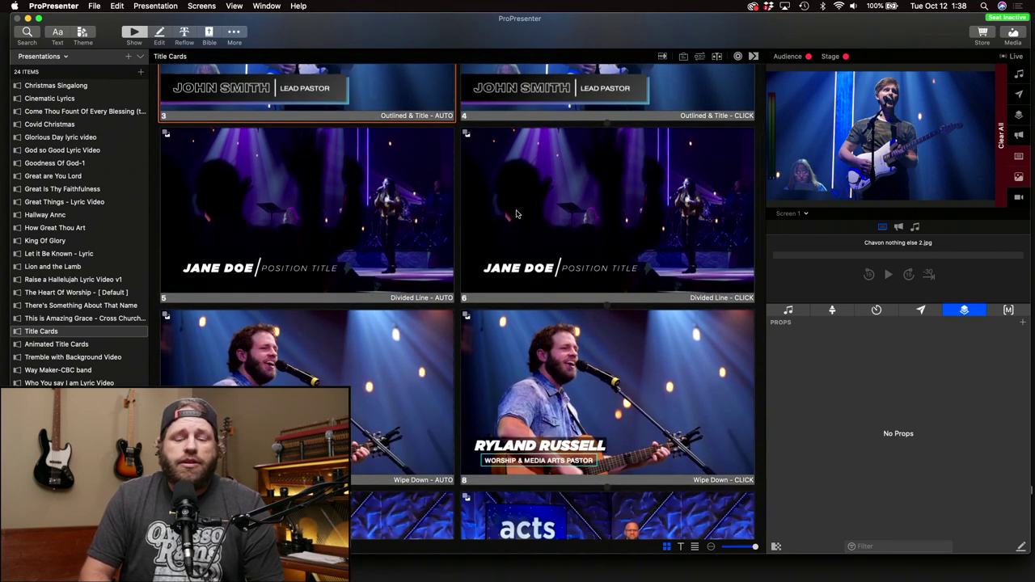
{"action": "scroll", "coordinate": [599, 203], "scroll_direction": "down", "scroll_amount": 2}
{"action": "scroll", "coordinate": [599, 203], "scroll_direction": "down", "scroll_amount": 1}
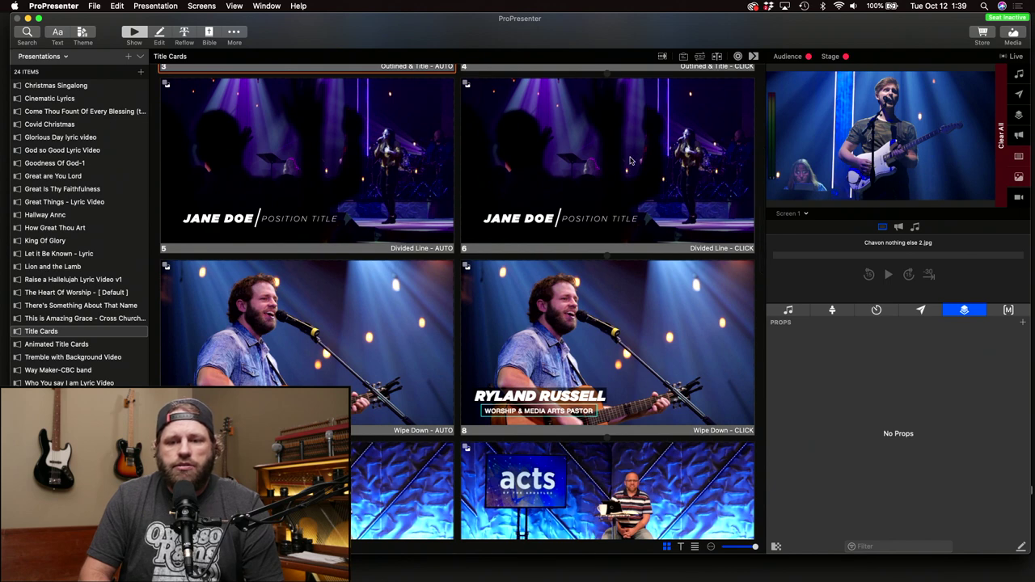
{"action": "left_click", "coordinate": [630, 160]}
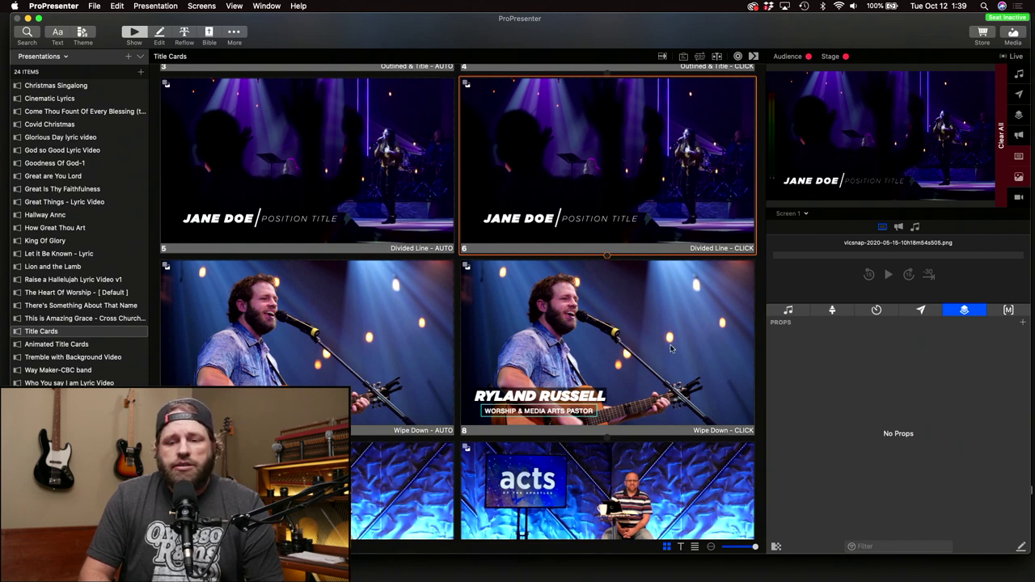
{"action": "left_click", "coordinate": [669, 348]}
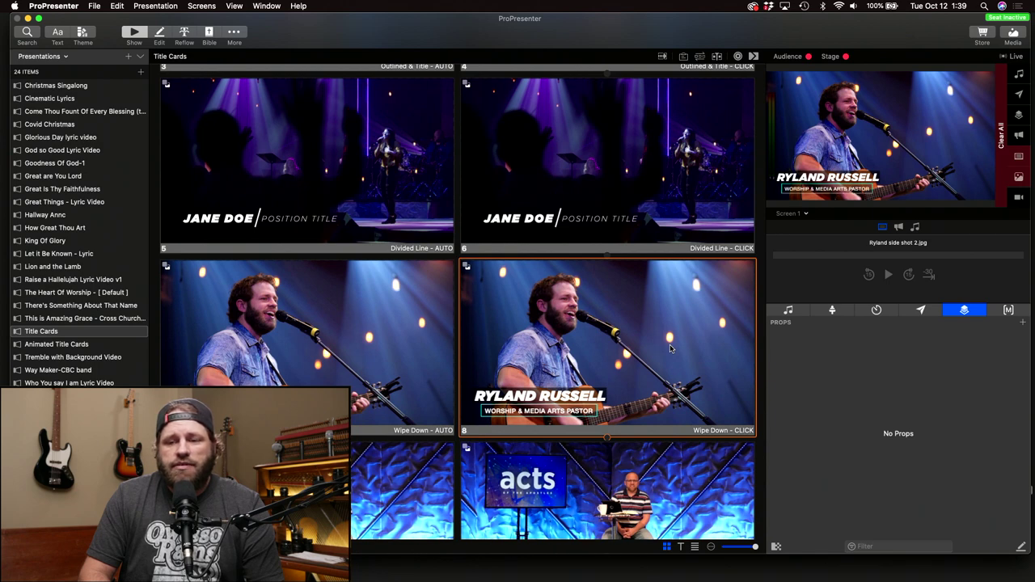
{"action": "left_click", "coordinate": [669, 345]}
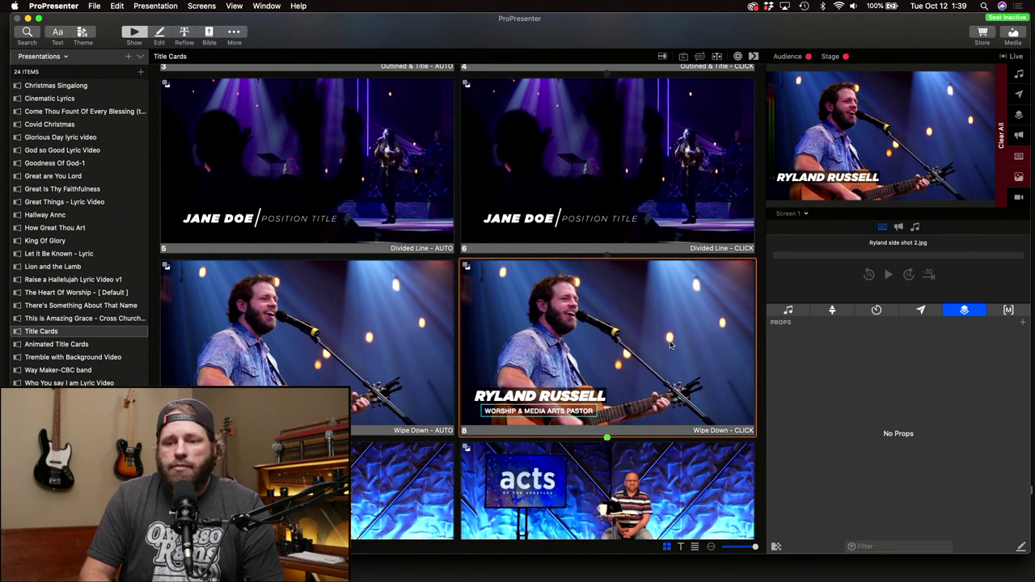
Play the Wipe CLICK slide with its build-out and the Right Tile CLICK slide on the live output
{"action": "scroll", "coordinate": [669, 344], "scroll_direction": "down", "scroll_amount": 3}
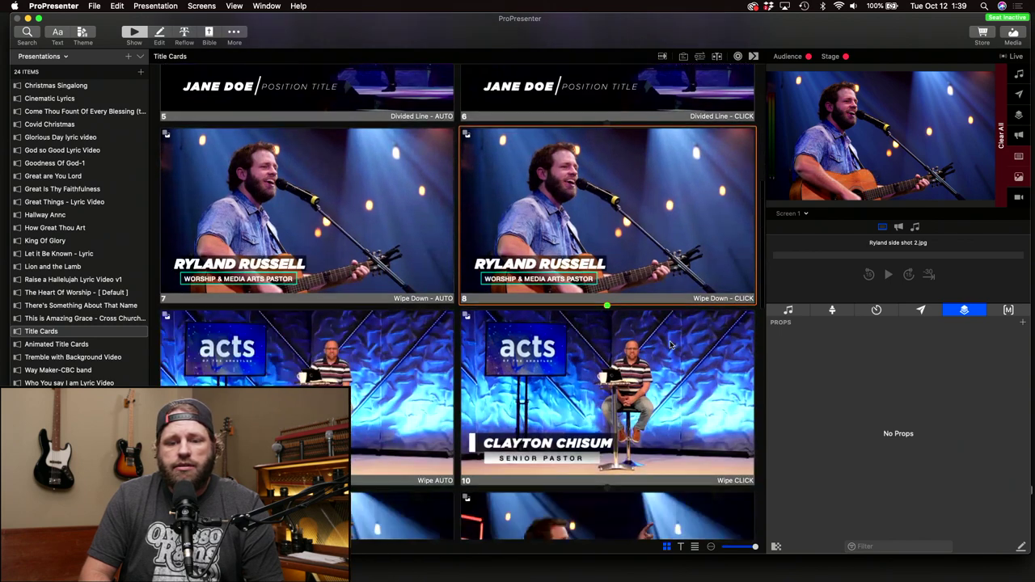
{"action": "left_click", "coordinate": [636, 345]}
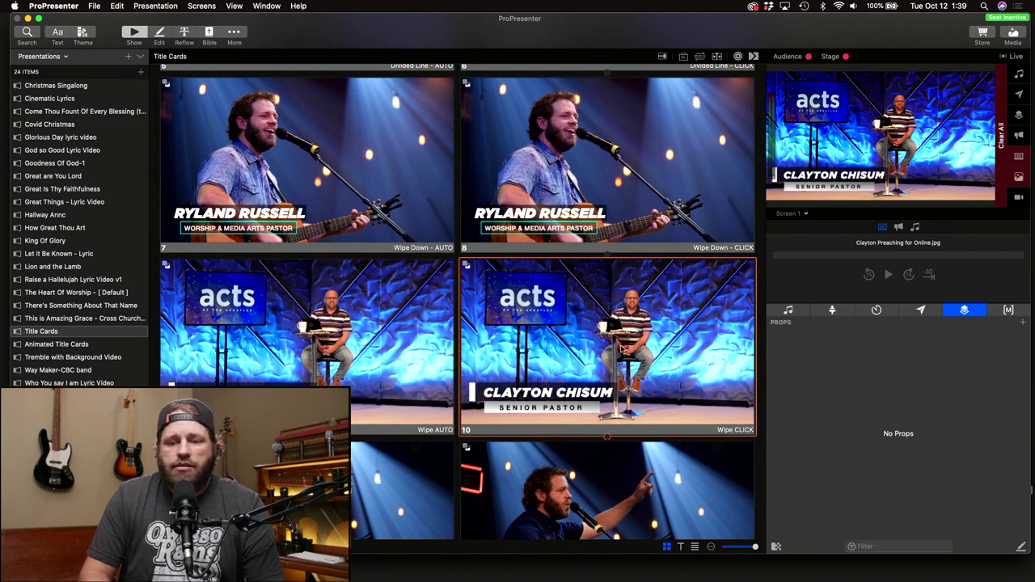
{"action": "left_click", "coordinate": [629, 338]}
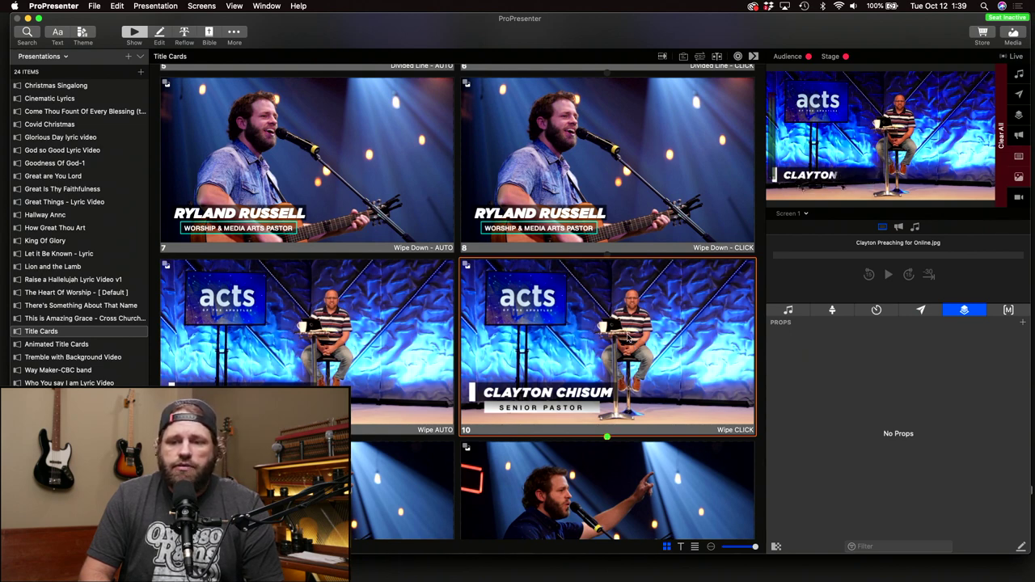
{"action": "scroll", "coordinate": [619, 343], "scroll_direction": "down", "scroll_amount": 3}
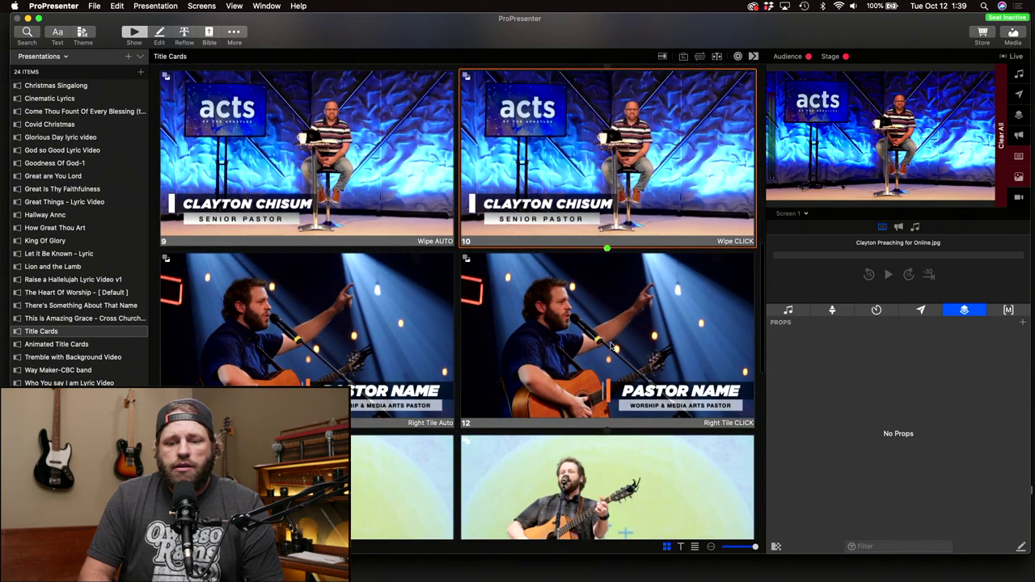
{"action": "left_click", "coordinate": [612, 346]}
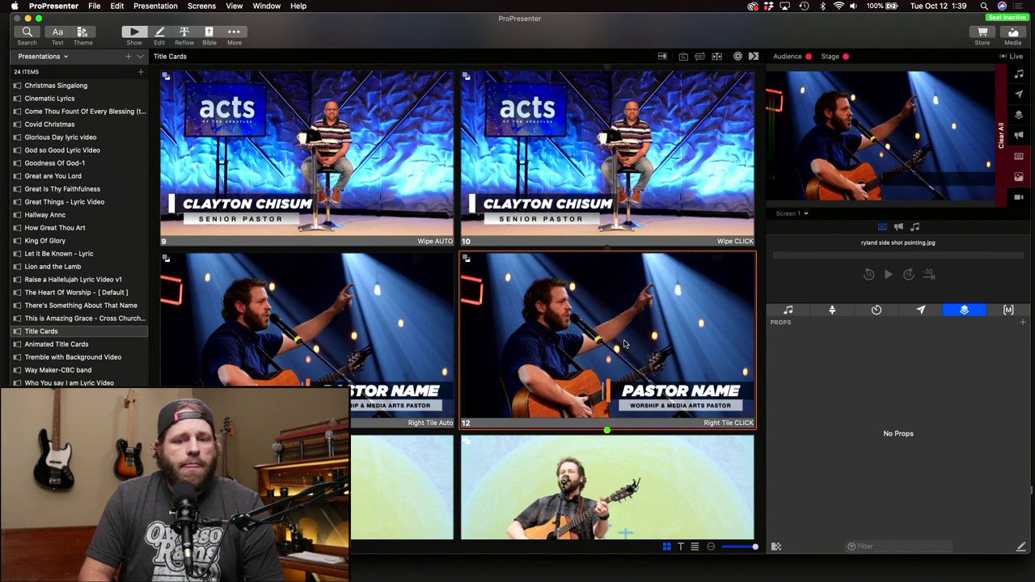
Play the Simple Shadowed CLICK, Logo Circle with lines CLICK and Outlined Centered - CLICK slides on the live output
{"action": "scroll", "coordinate": [623, 344], "scroll_direction": "down", "scroll_amount": 4}
{"action": "scroll", "coordinate": [623, 343], "scroll_direction": "down", "scroll_amount": 1}
{"action": "left_click", "coordinate": [625, 313]}
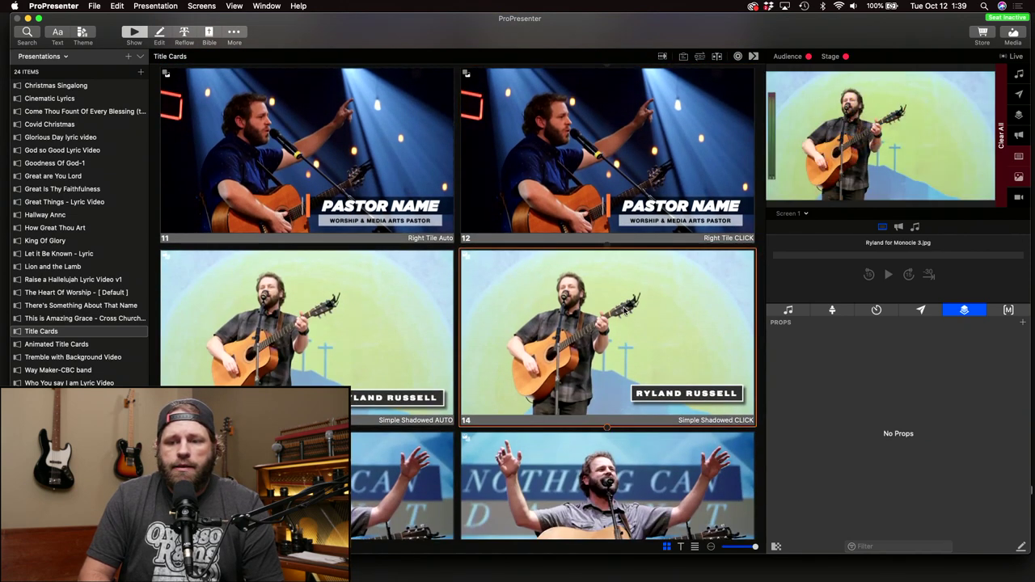
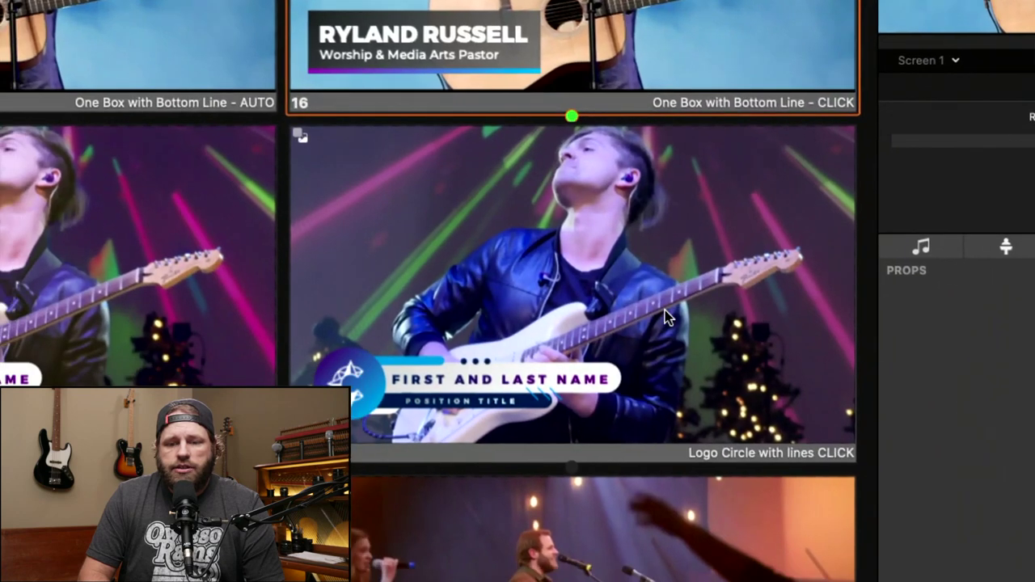
{"action": "left_click", "coordinate": [664, 310]}
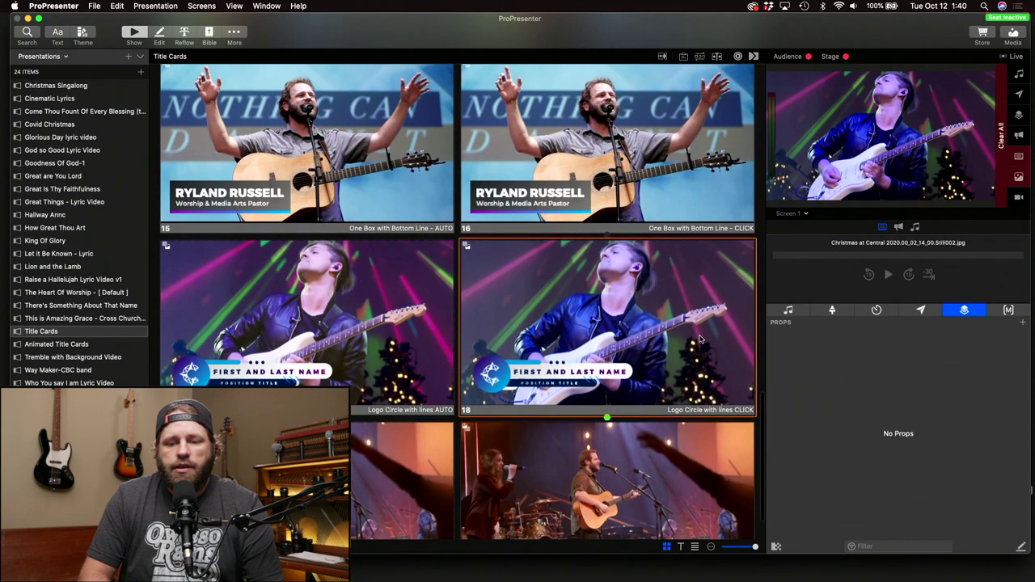
{"action": "scroll", "coordinate": [675, 402], "scroll_direction": "up", "scroll_amount": 2}
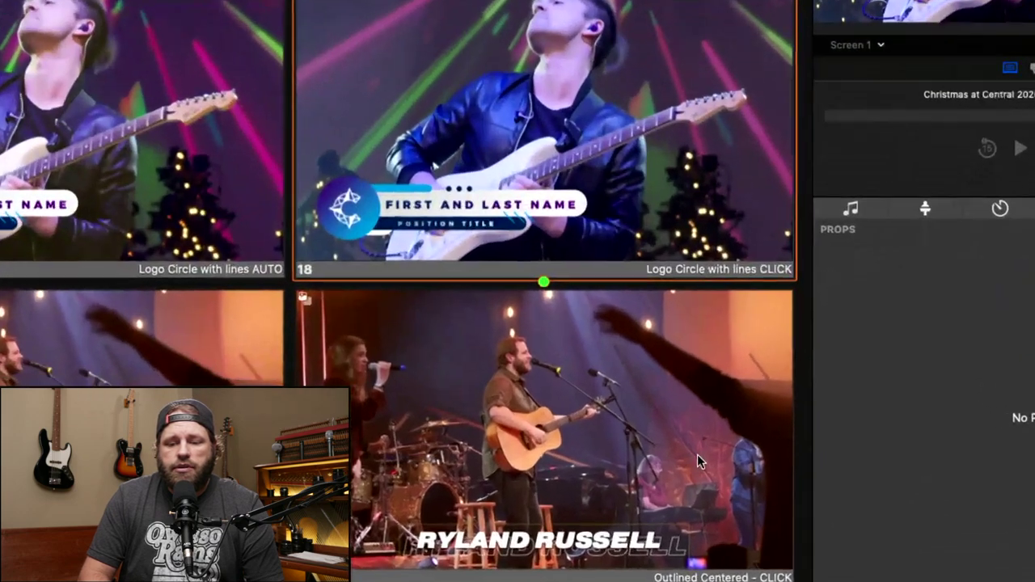
{"action": "left_click", "coordinate": [698, 460]}
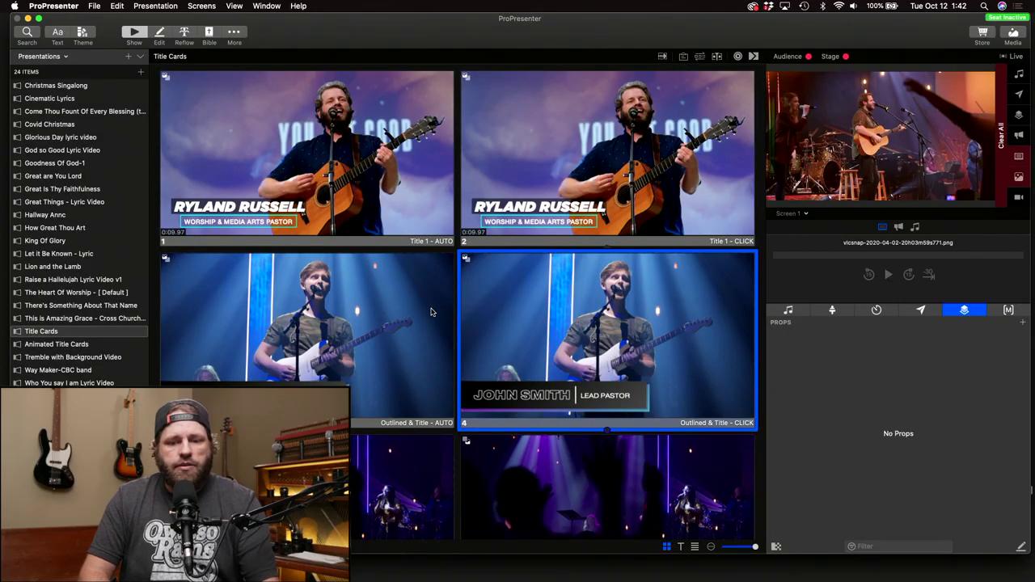
Open the Outlined & Title - CLICK slide for editing and select the name text's build-in to view its animation settings
{"action": "right_click", "coordinate": [536, 314]}
{"action": "left_click", "coordinate": [566, 329]}
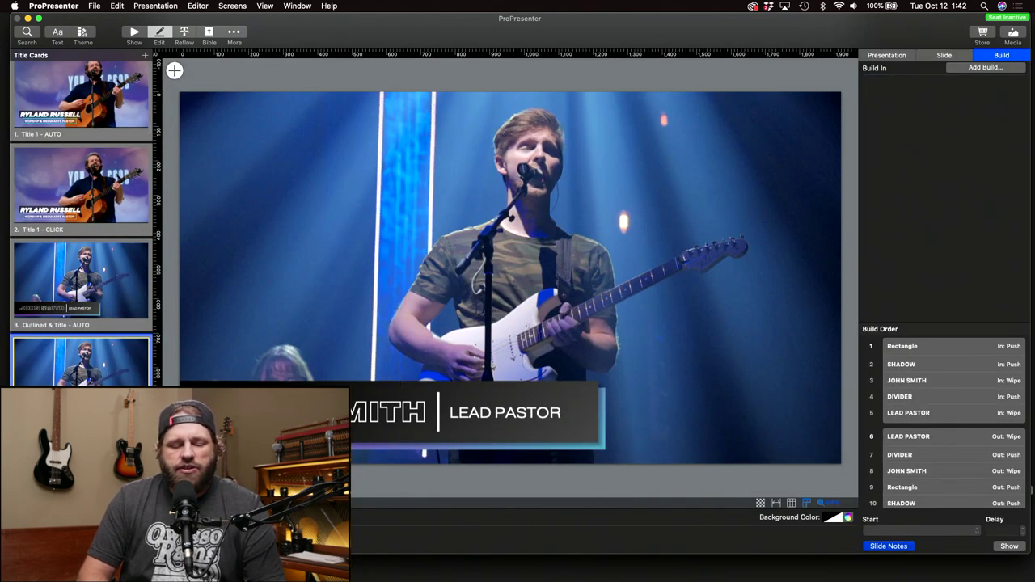
{"action": "left_click", "coordinate": [906, 380]}
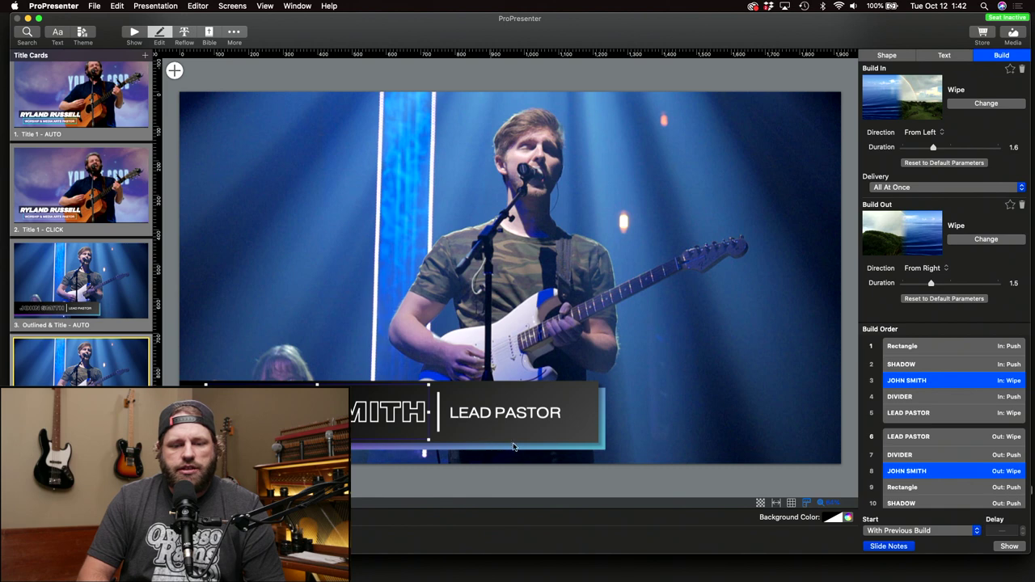
Recolour the SHADOW shape behind the title bar with a gradient fill from red to orange
{"action": "left_click", "coordinate": [564, 450]}
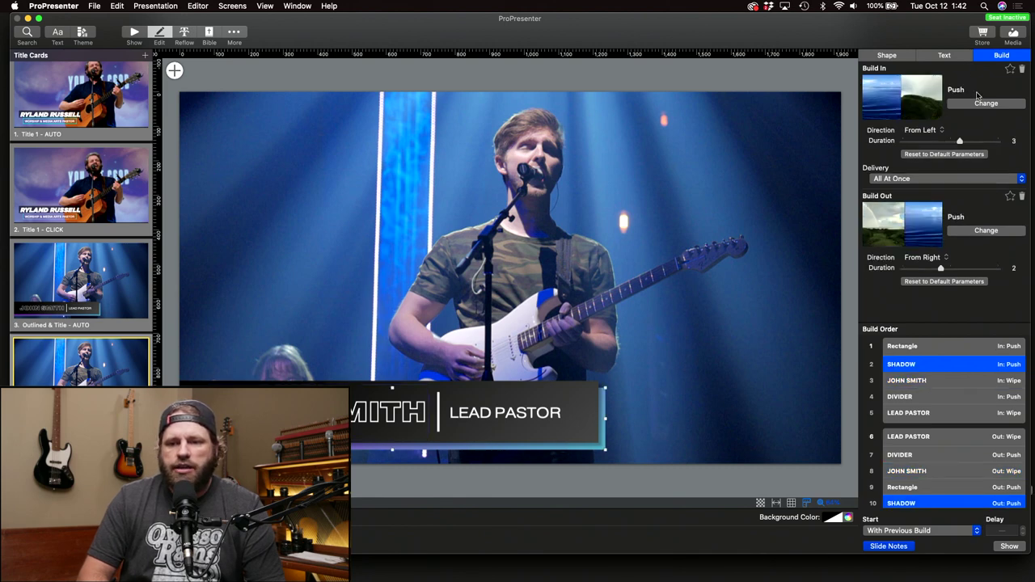
{"action": "left_click", "coordinate": [886, 55]}
{"action": "left_click", "coordinate": [953, 214]}
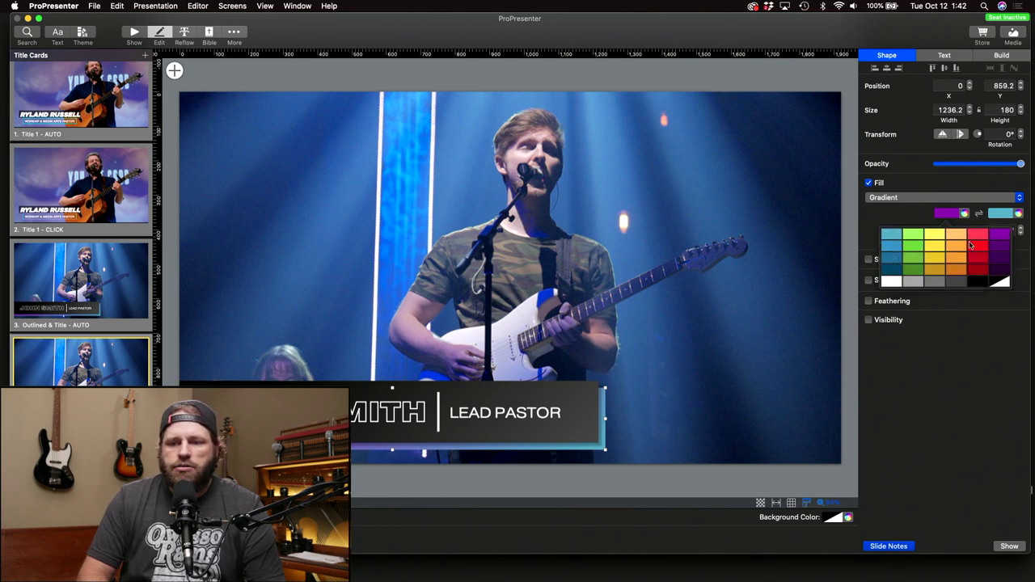
{"action": "left_click", "coordinate": [979, 248]}
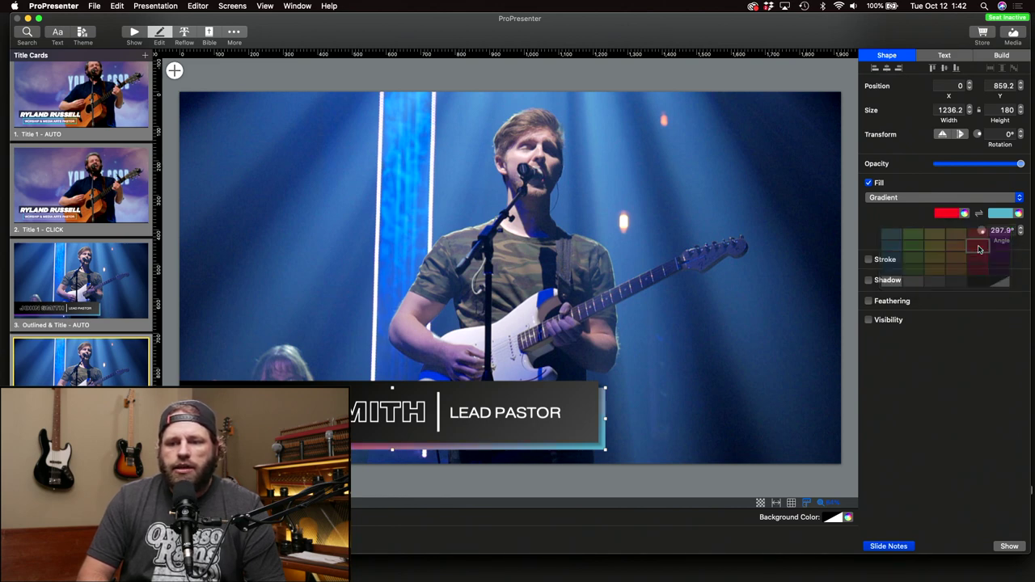
{"action": "left_click", "coordinate": [1005, 214]}
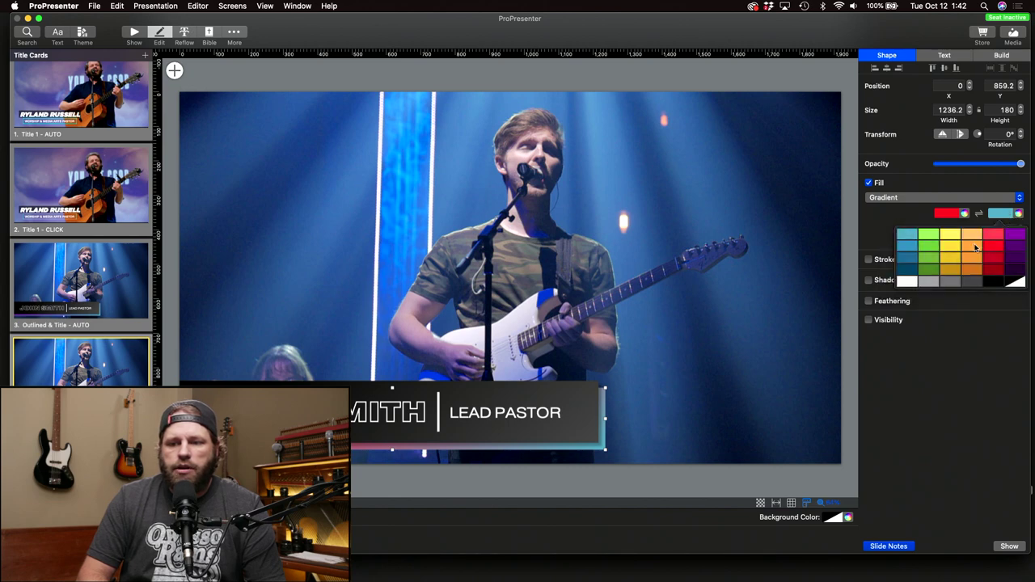
{"action": "left_click", "coordinate": [974, 249]}
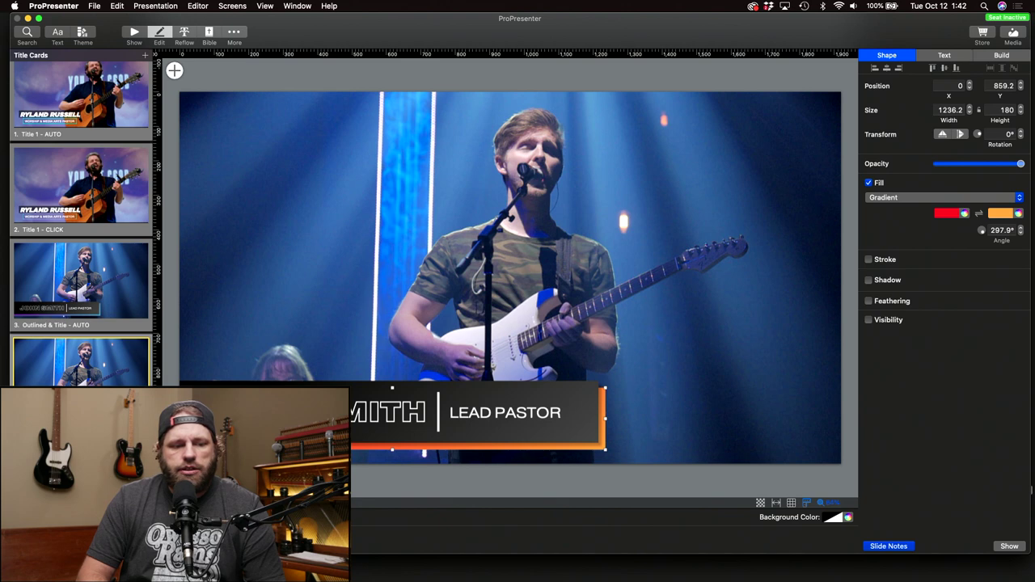
Replace the outlined placeholder name on the title bar with the new person's full name in capitals
{"action": "left_click", "coordinate": [388, 412]}
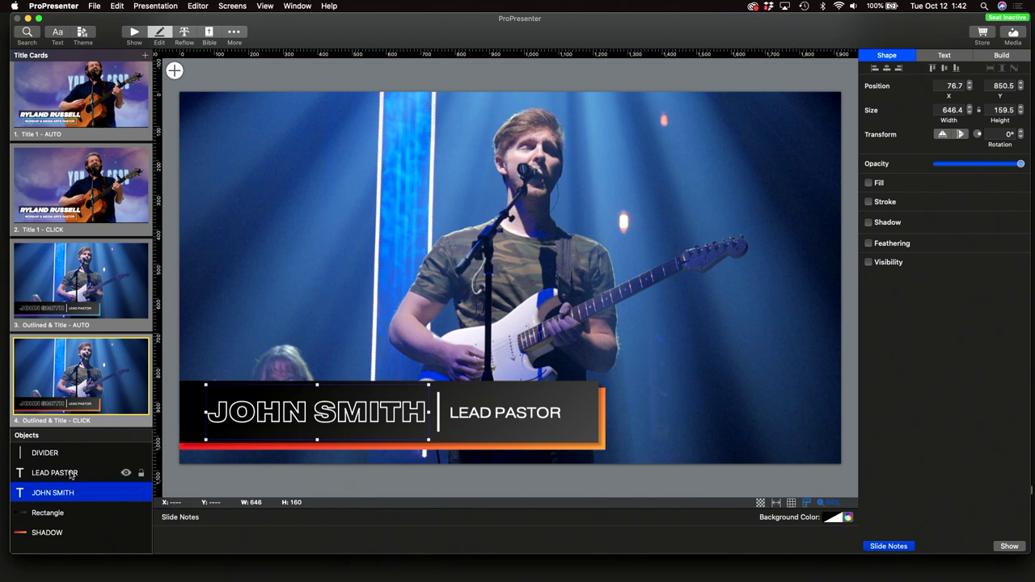
{"action": "double_click", "coordinate": [257, 415]}
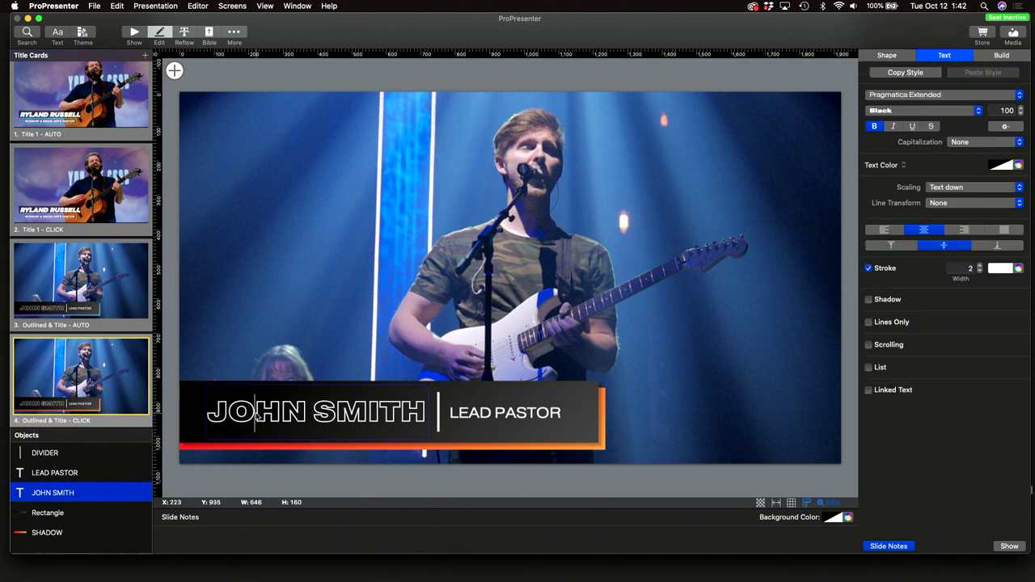
{"action": "triple_click", "coordinate": [257, 415]}
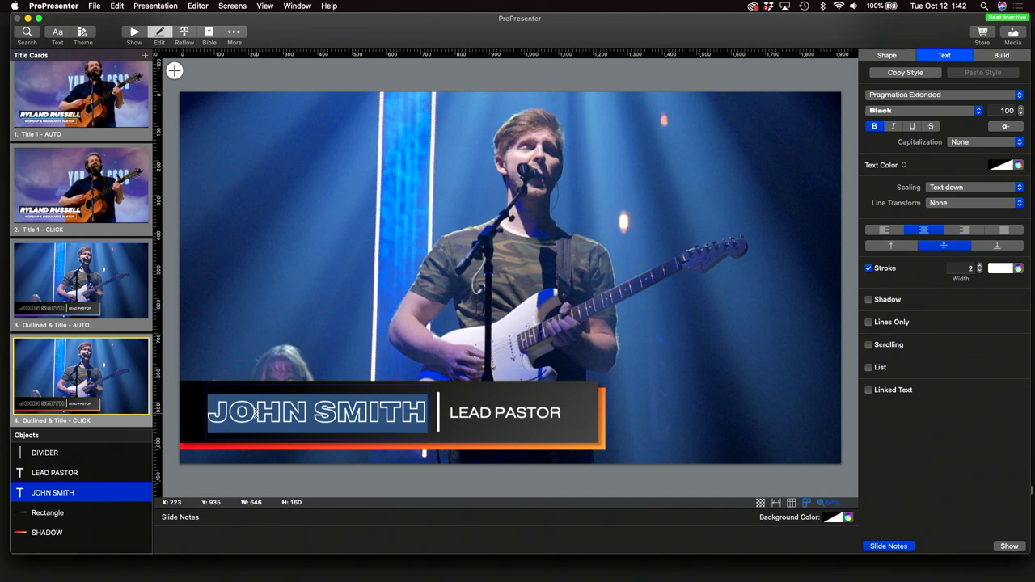
{"action": "type", "text": "Bob"}
{"action": "key", "text": "BackSpace"}
{"action": "key", "text": "BackSpace"}
{"action": "type", "text": "OB VANCE"}
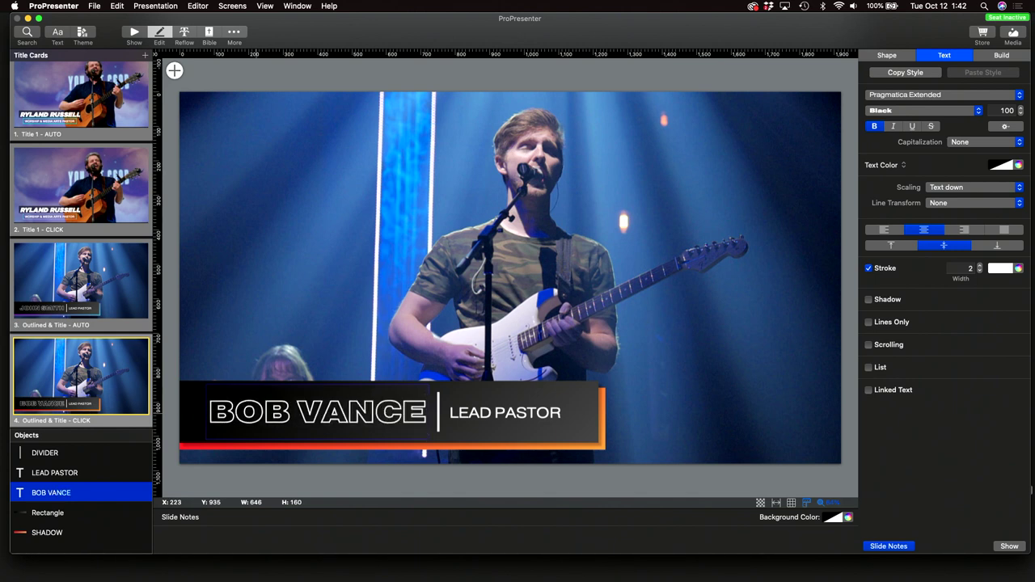
{"action": "key", "text": "BackSpace"}
{"action": "key", "text": "BackSpace"}
{"action": "key", "text": "BackSpace"}
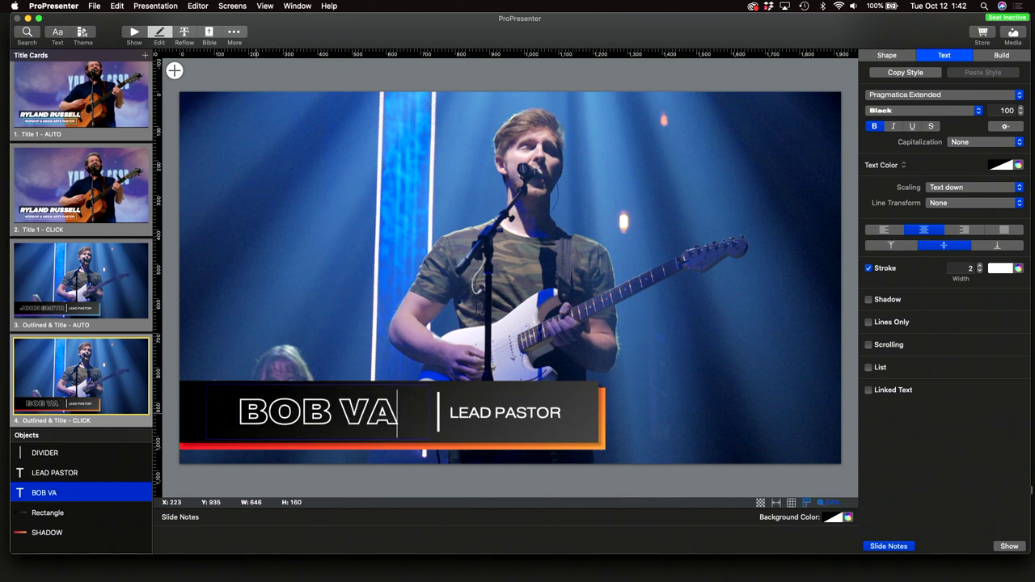
{"action": "type", "text": "NCE"}
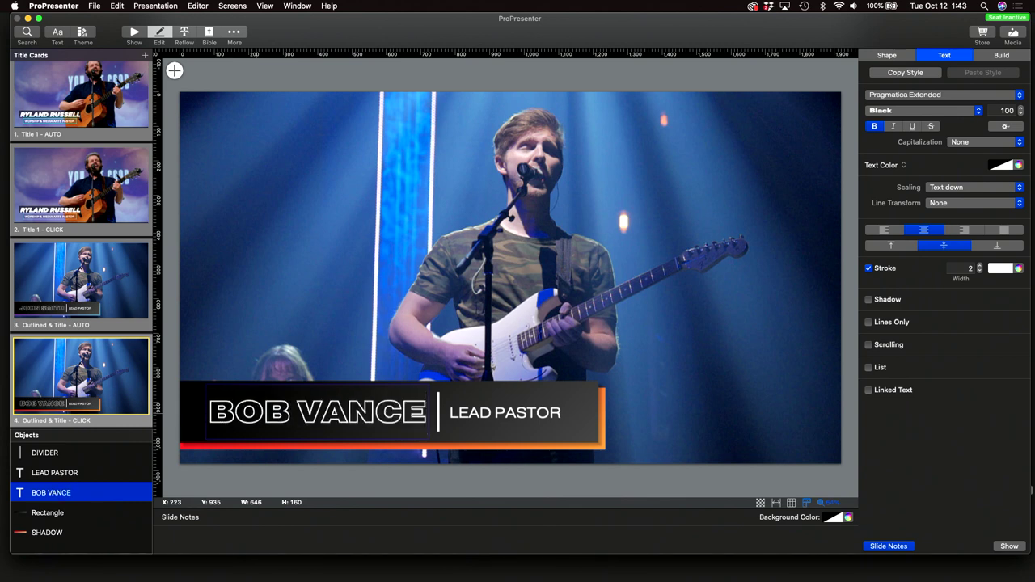
{"action": "type", "text": " - VANCE REFRIG"}
{"action": "key", "text": "BackSpace"}
{"action": "key", "text": "BackSpace"}
{"action": "key", "text": "BackSpace"}
{"action": "key", "text": "BackSpace"}
{"action": "key", "text": "BackSpace"}
{"action": "key", "text": "BackSpace"}
{"action": "key", "text": "BackSpace"}
{"action": "key", "text": "BackSpace"}
{"action": "key", "text": "BackSpace"}
{"action": "key", "text": "BackSpace"}
{"action": "key", "text": "BackSpace"}
{"action": "key", "text": "BackSpace"}
{"action": "key", "text": "BackSpace"}
{"action": "key", "text": "BackSpace"}
{"action": "key", "text": "BackSpace"}
Change the LEAD PASTOR text to REFRIGERATION and play the edited Outlined & Title - CLICK slide on the live output
{"action": "left_click", "coordinate": [467, 415]}
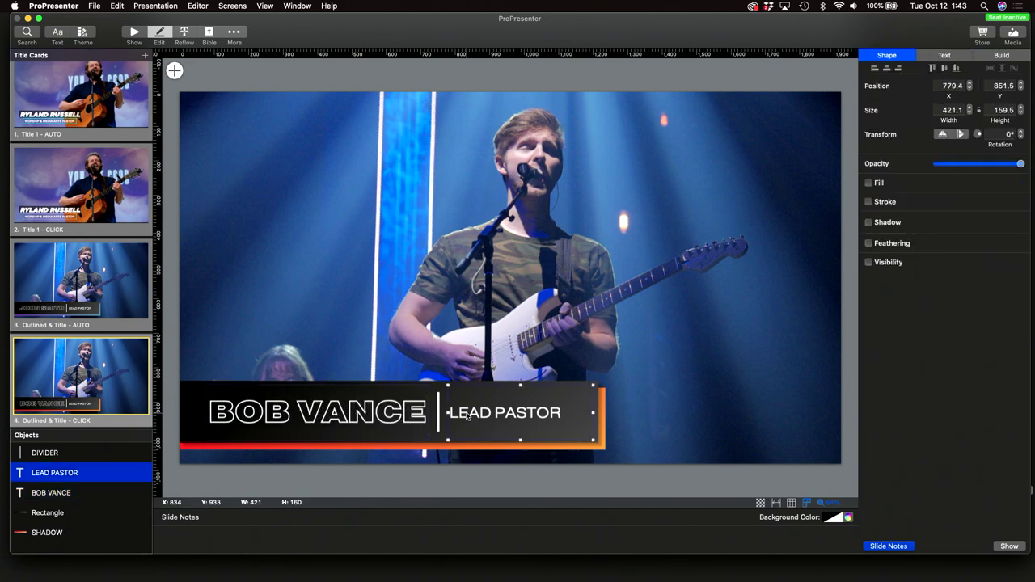
{"action": "double_click", "coordinate": [468, 414]}
{"action": "key", "text": "super+a"}
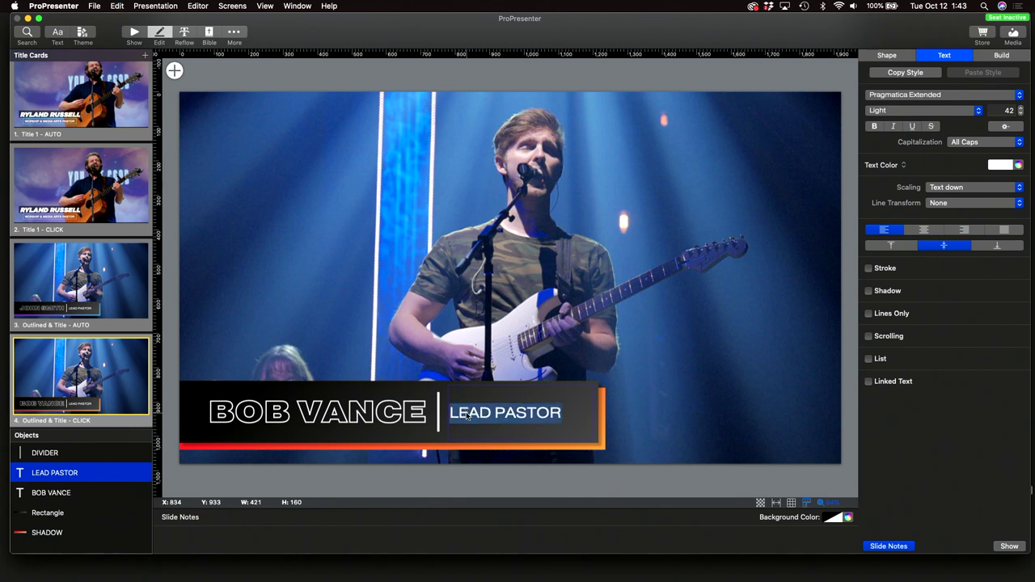
{"action": "type", "text": "REFRIGERATION"}
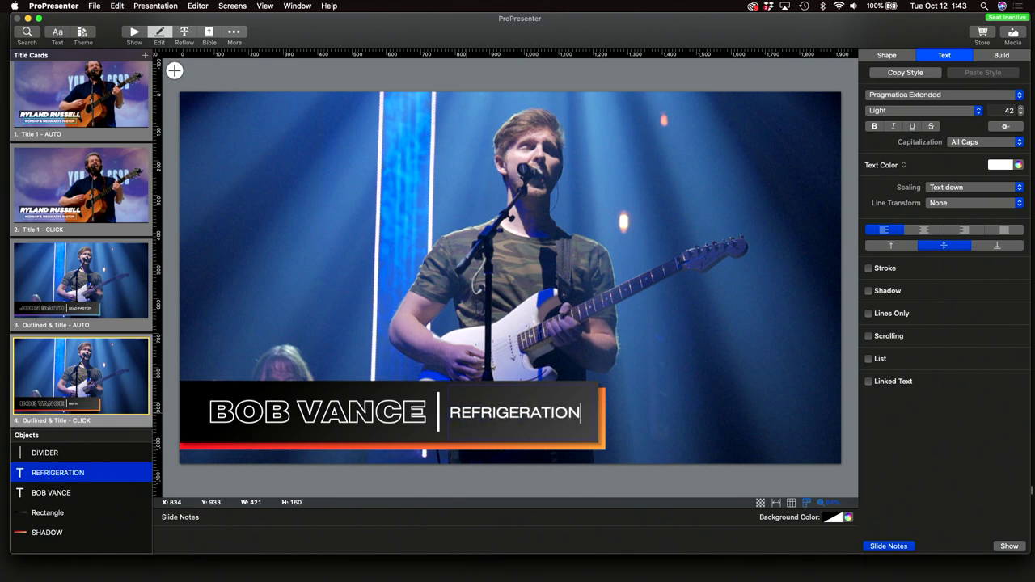
{"action": "left_click", "coordinate": [136, 34]}
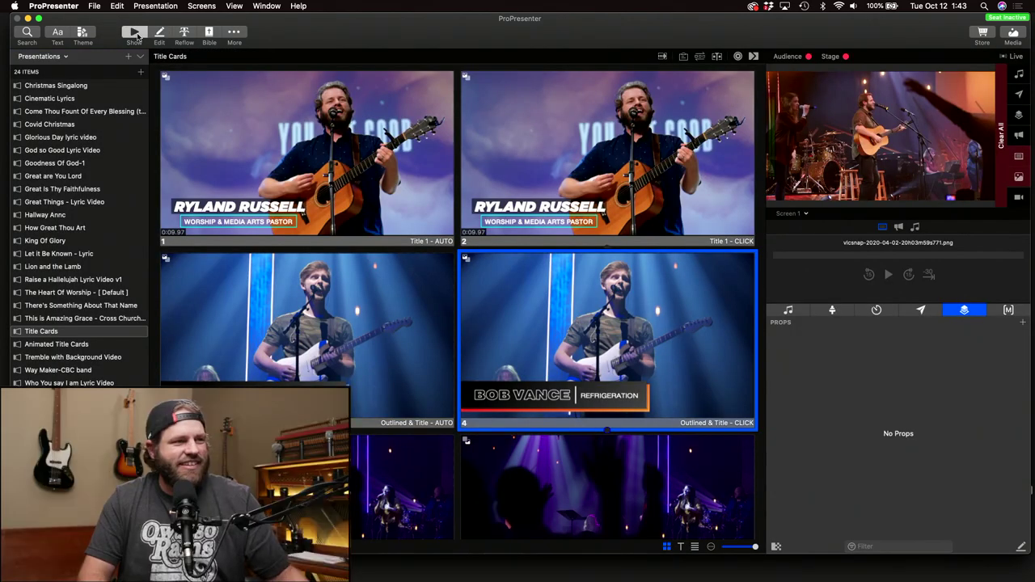
{"action": "left_click", "coordinate": [647, 318]}
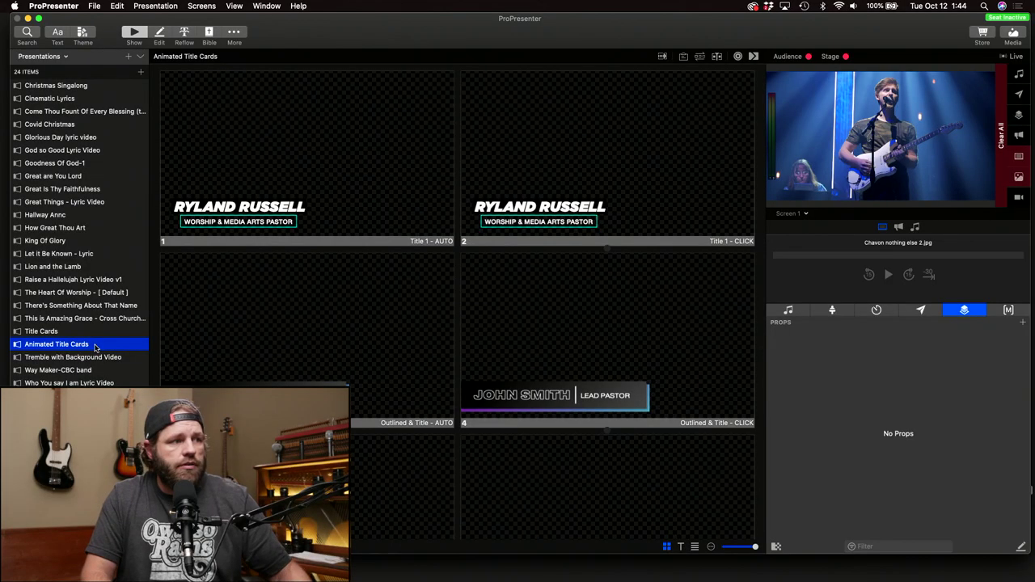
Open the Outlined & Title - CLICK slide of the Animated Title Cards presentation for editing and display its slide settings
{"action": "right_click", "coordinate": [578, 318]}
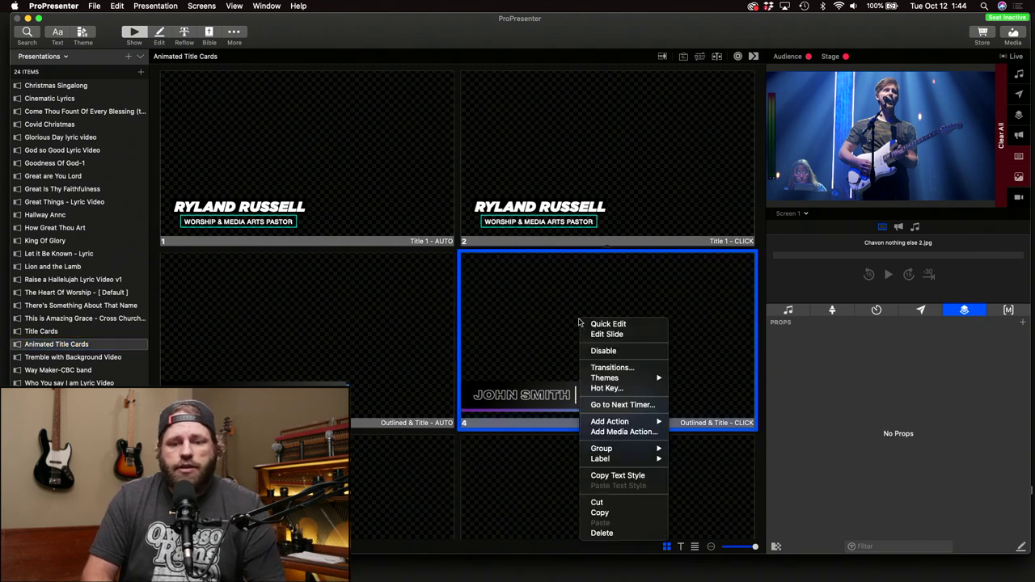
{"action": "left_click", "coordinate": [593, 336]}
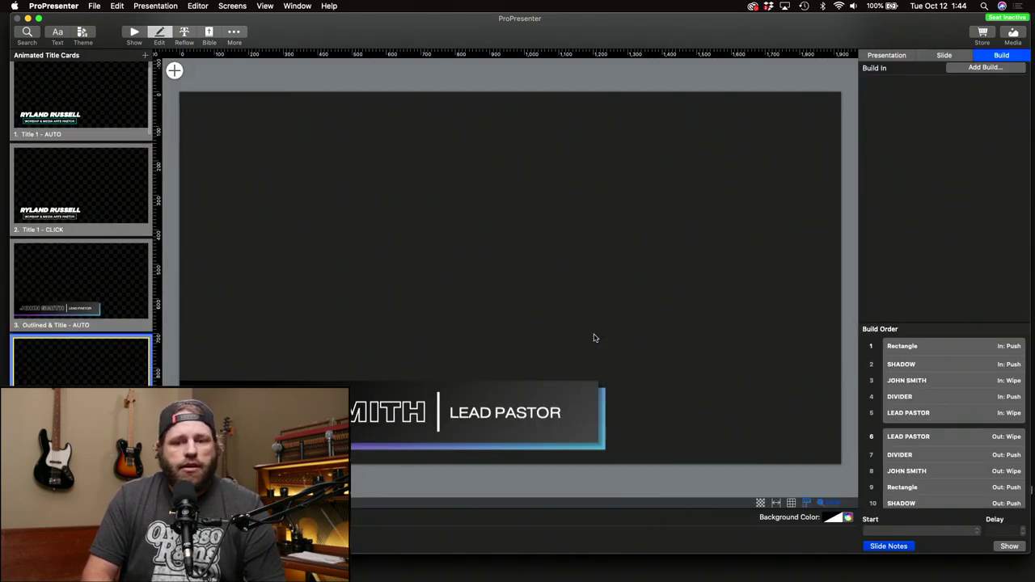
{"action": "left_click", "coordinate": [943, 55]}
{"action": "left_click", "coordinate": [898, 55]}
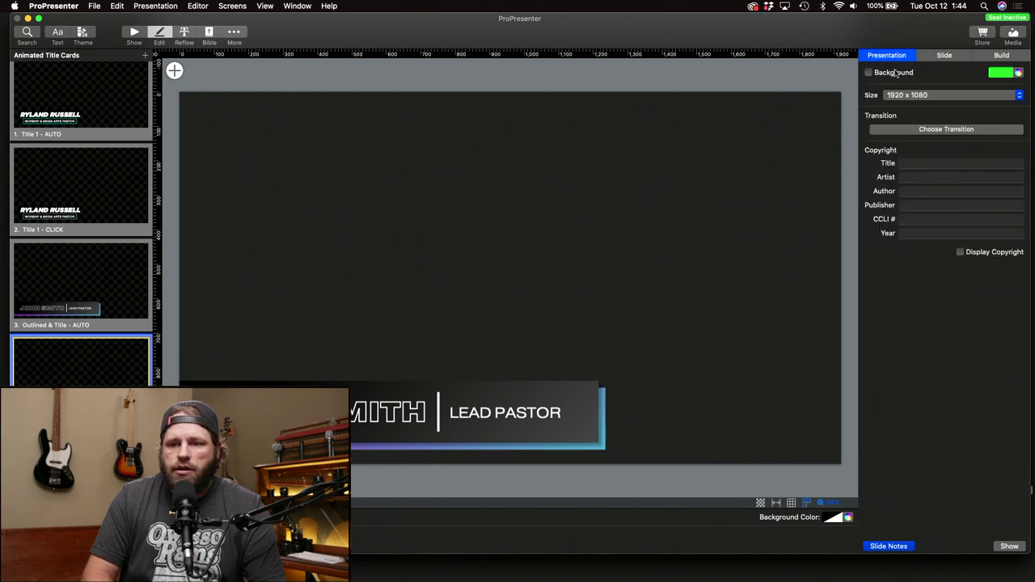
{"action": "left_click", "coordinate": [936, 57]}
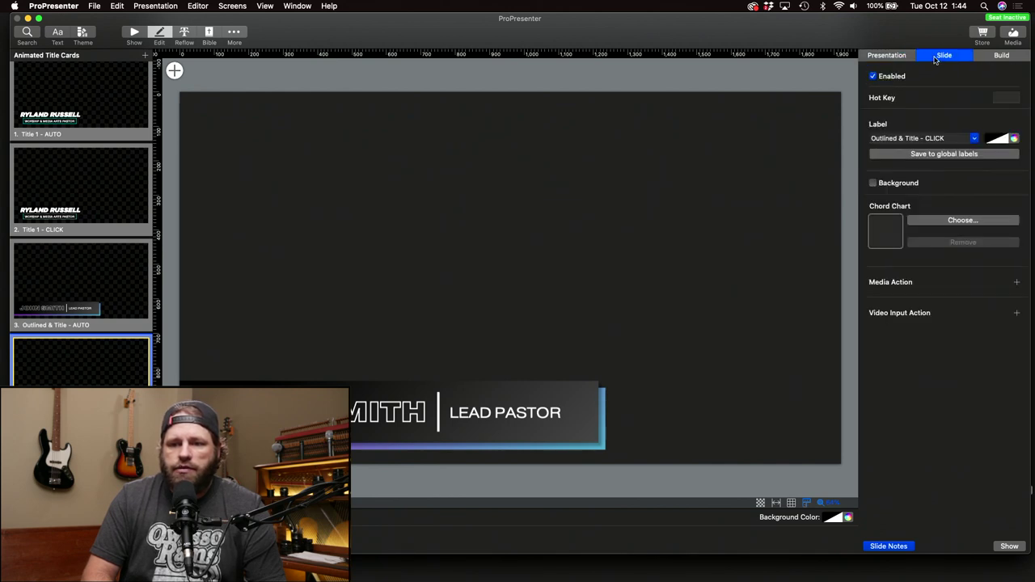
Enable the slide's background and set its colour to Green from the Apple colour list
{"action": "left_click", "coordinate": [873, 183]}
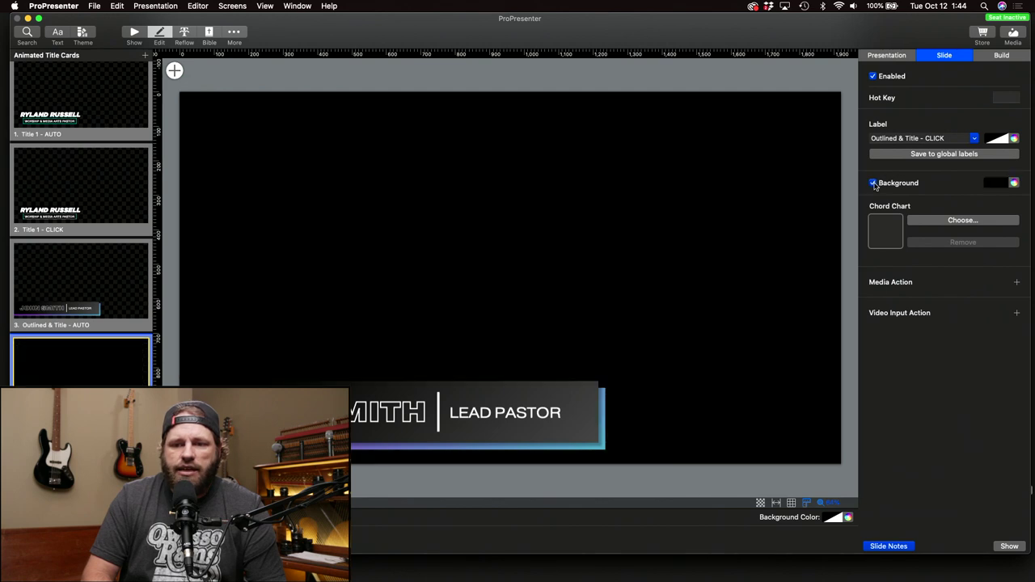
{"action": "left_click", "coordinate": [1003, 185]}
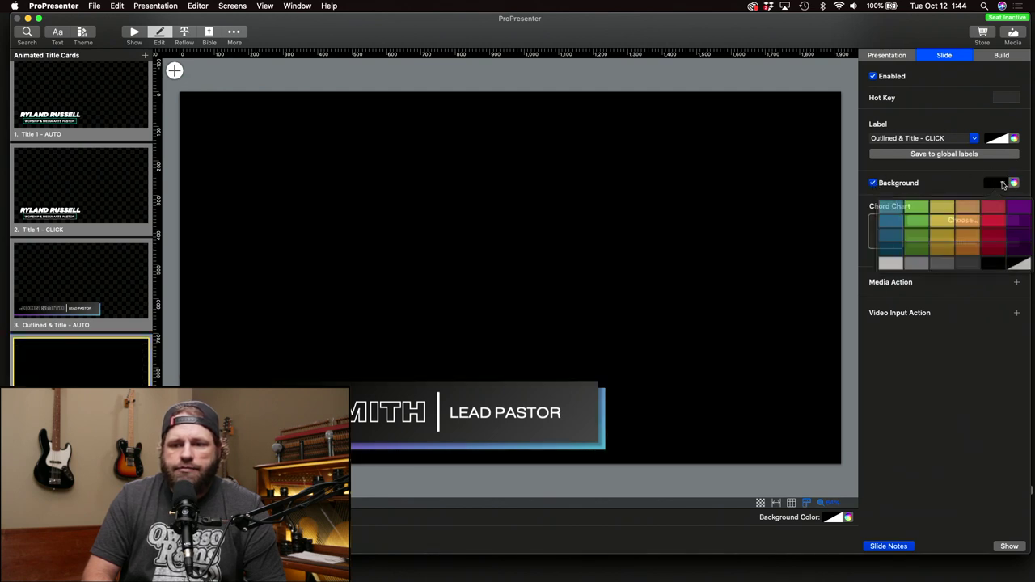
{"action": "left_click", "coordinate": [1014, 182]}
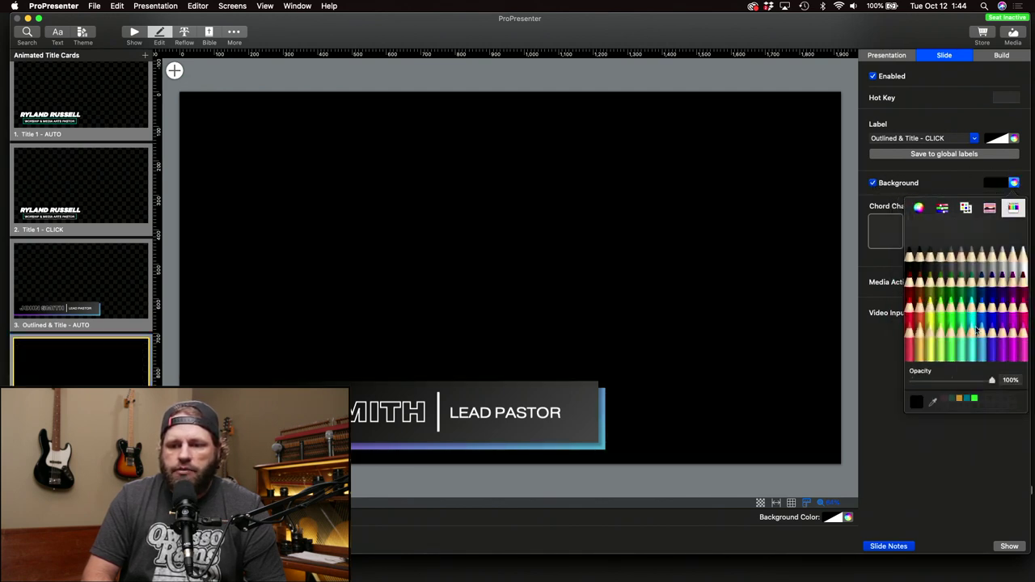
{"action": "left_click", "coordinate": [943, 209]}
{"action": "left_click", "coordinate": [967, 209]}
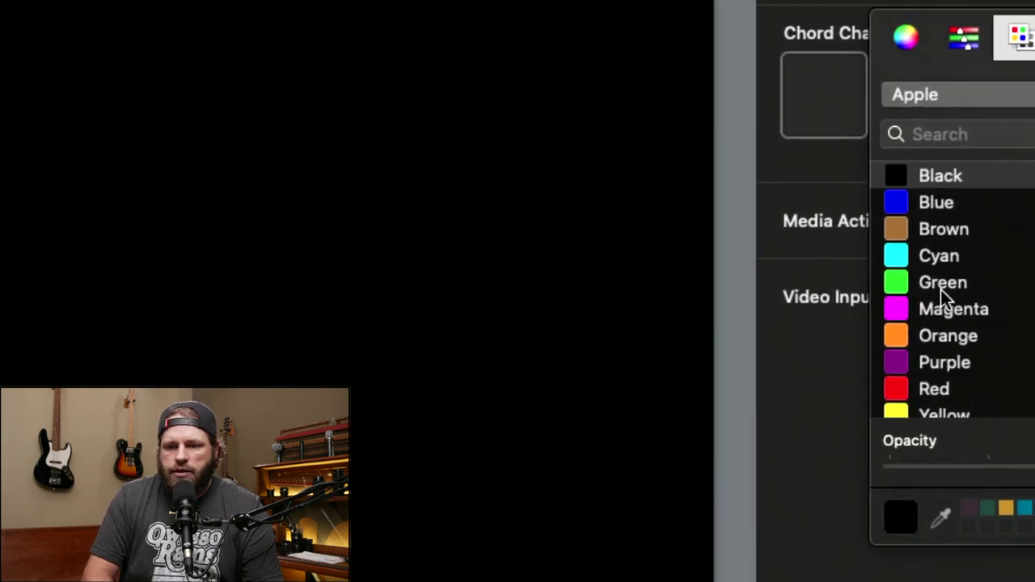
{"action": "left_click", "coordinate": [941, 289]}
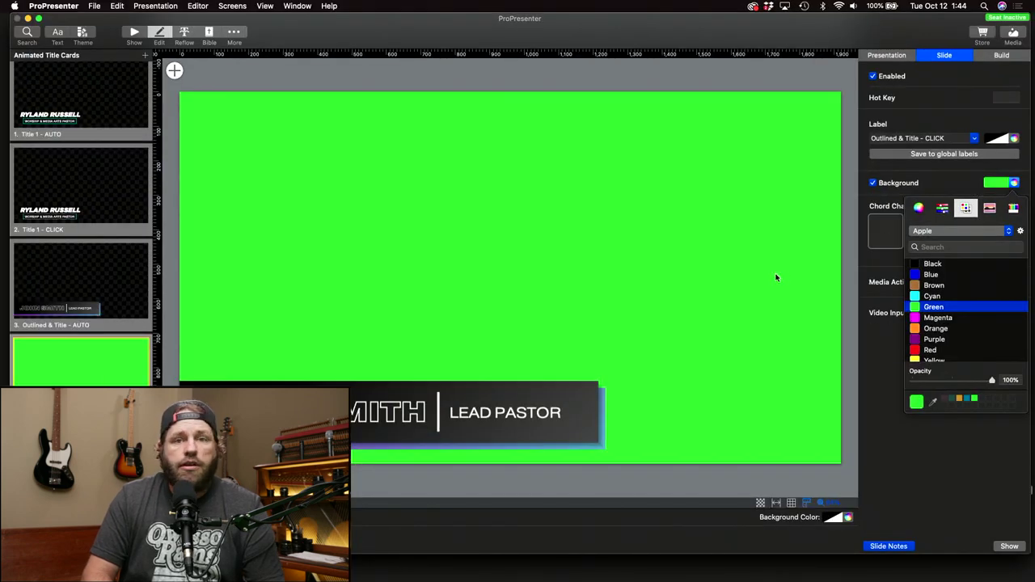
{"action": "left_click", "coordinate": [1009, 183]}
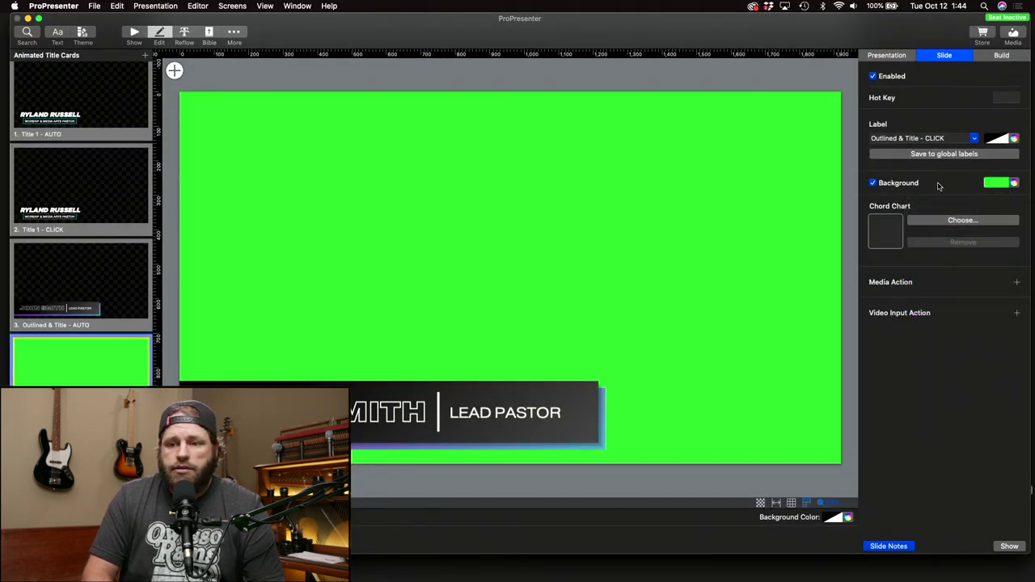
{"action": "left_click", "coordinate": [872, 184]}
{"action": "left_click", "coordinate": [873, 184]}
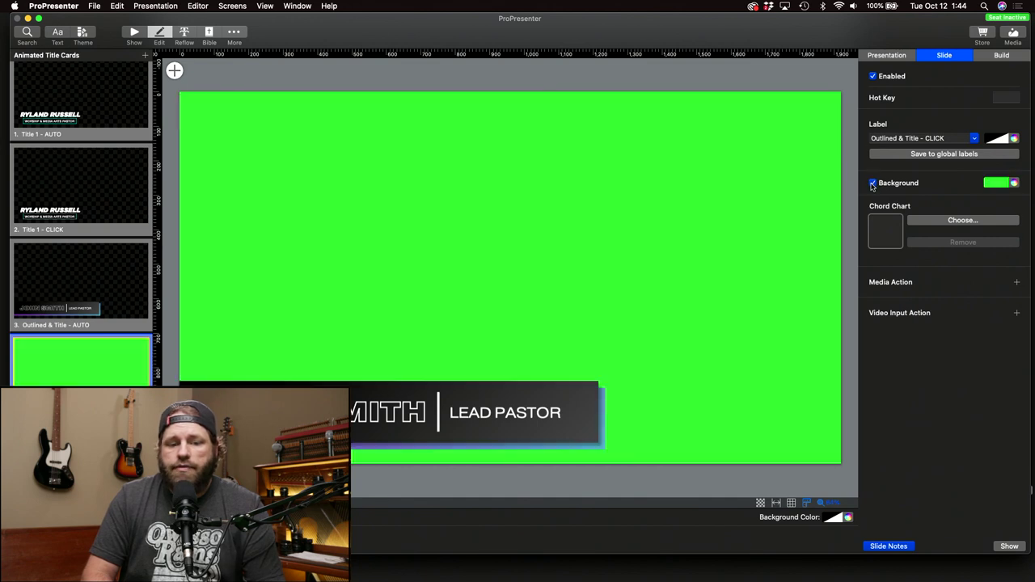